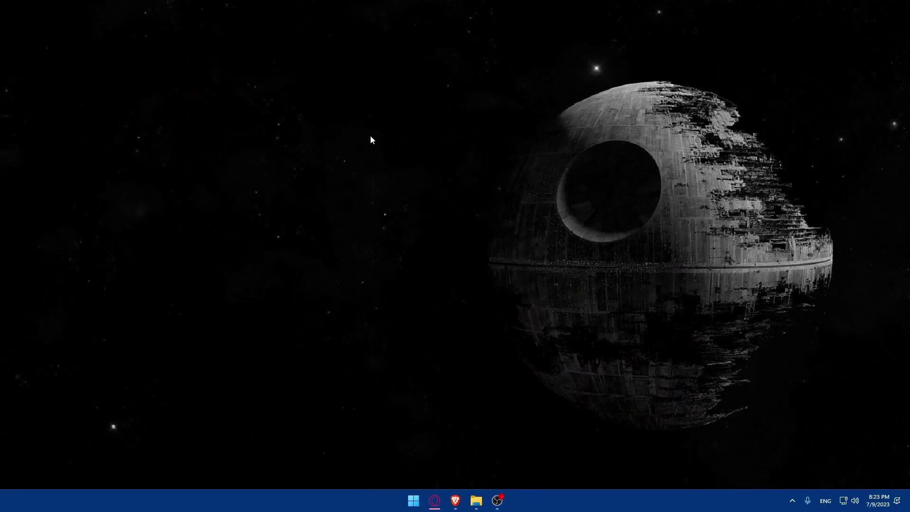
- Open Brave and load camscanner.com
click(455, 500)
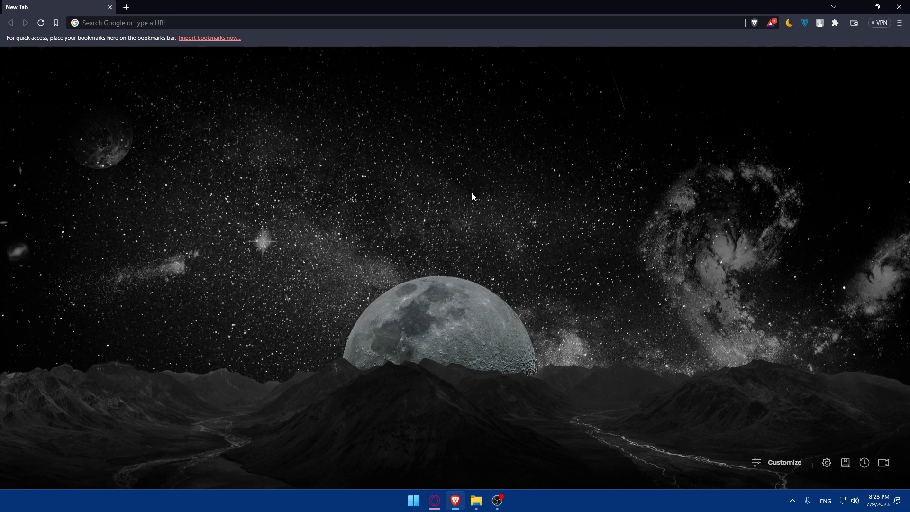
click(162, 24)
text(cam)
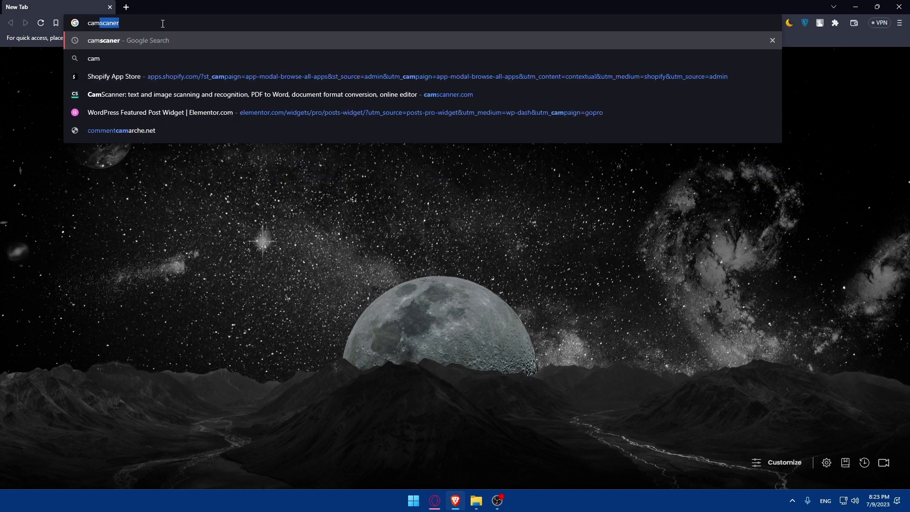
text(sca)
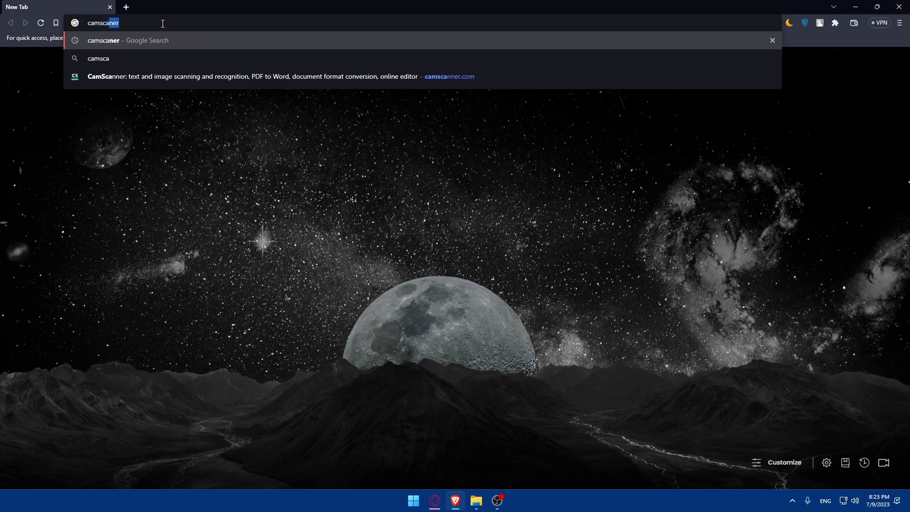
text(nner)
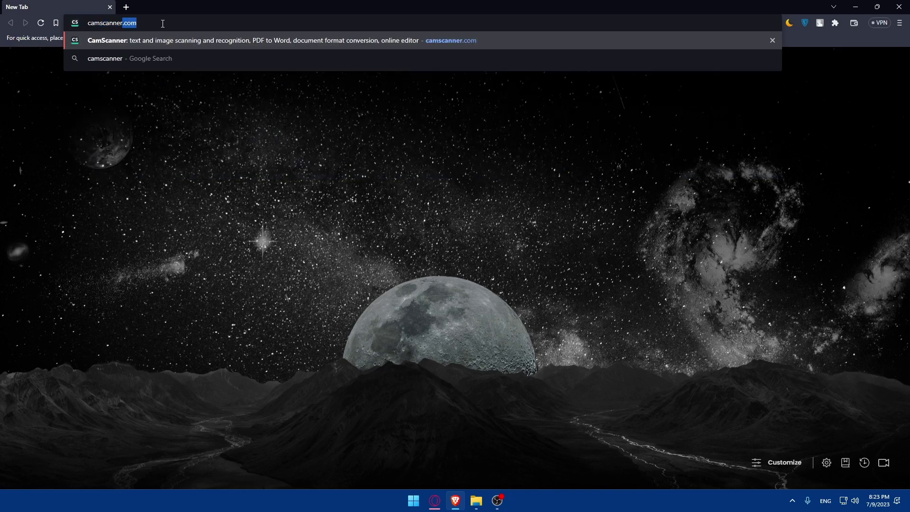
text(.com)
key(Return)
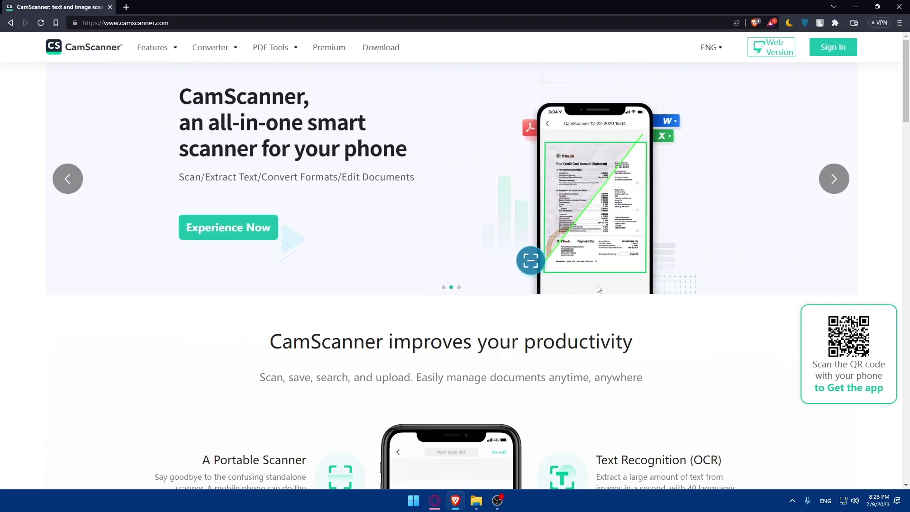
- Scroll through the CamScanner homepage, then go to the Web Version sign-in page
scroll(484, 261, down, 13)
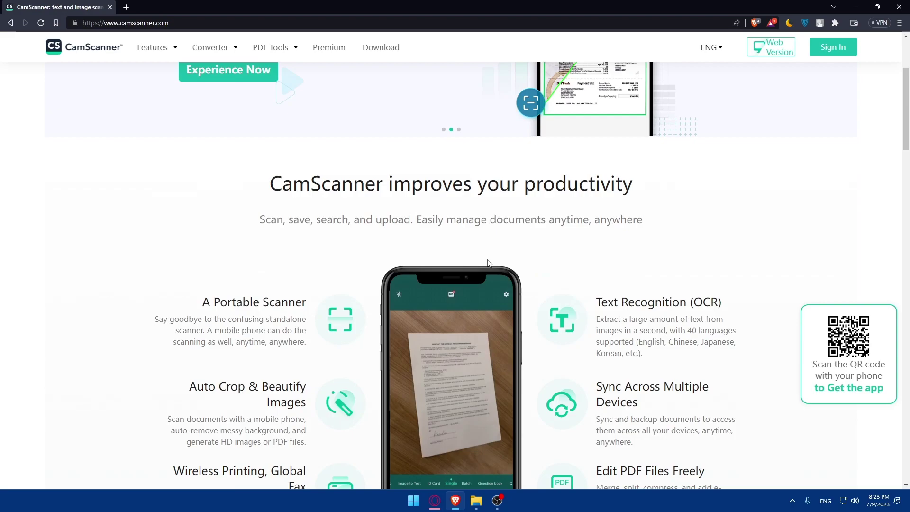
scroll(487, 265, up, 5)
scroll(487, 263, down, 15)
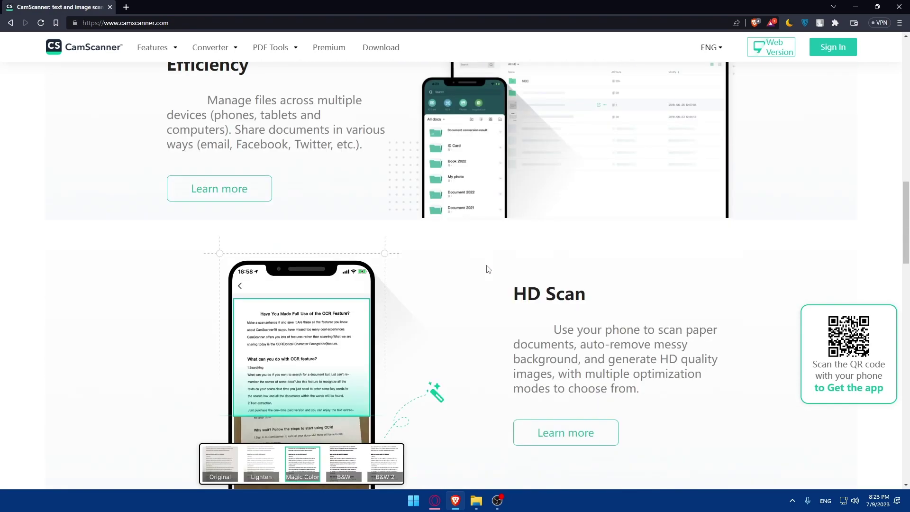
scroll(488, 263, up, 17)
scroll(489, 266, up, 6)
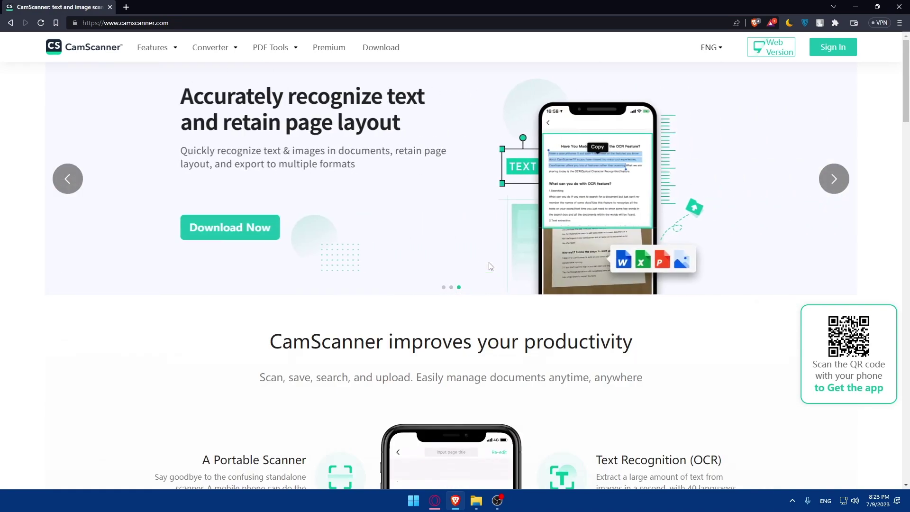
click(770, 49)
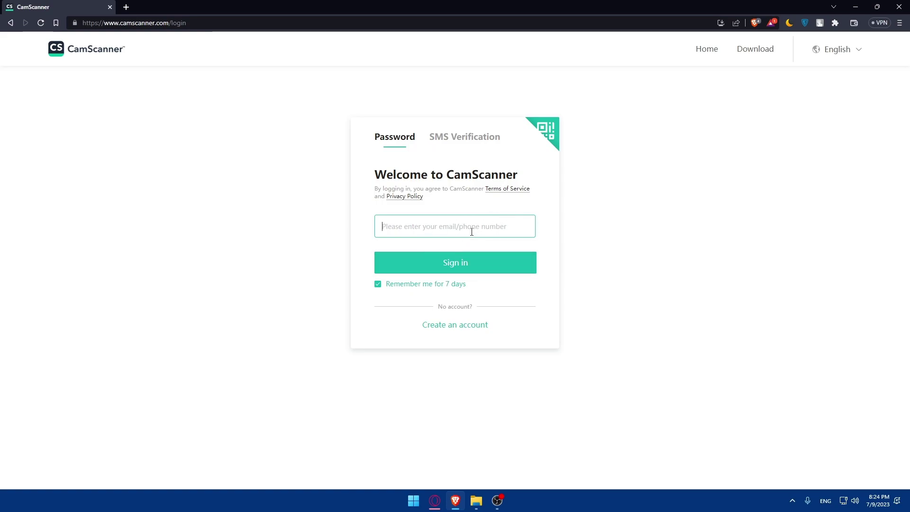
- Start an e-mail account sign-up, entering the e-mail address and a stronger 10-character password
click(461, 330)
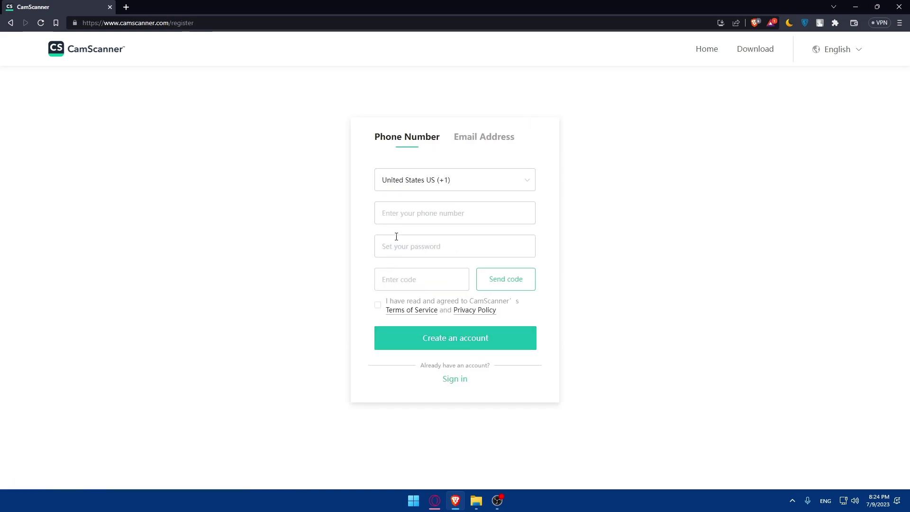
click(479, 138)
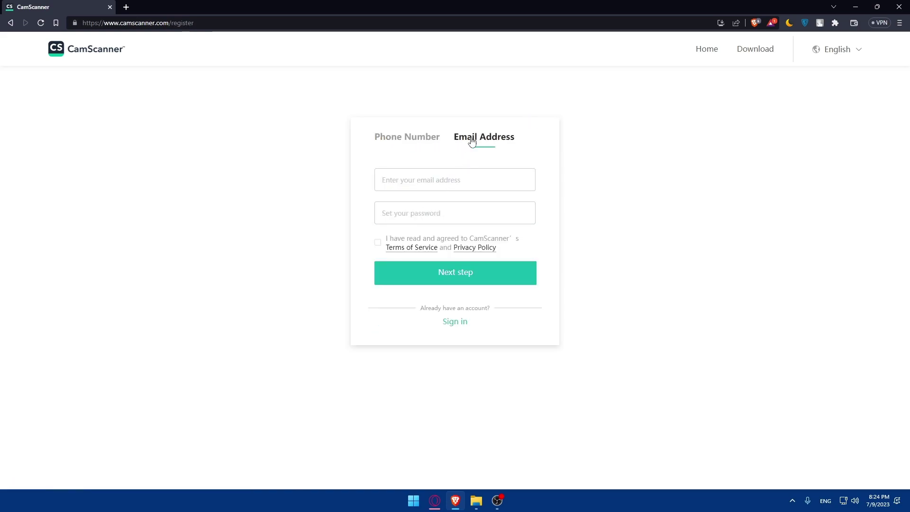
click(449, 184)
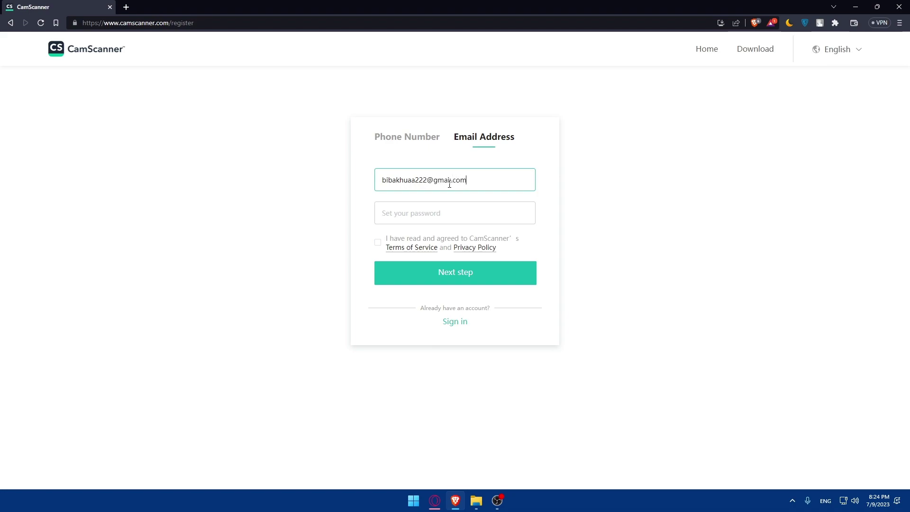
click(452, 211)
text(••••••)
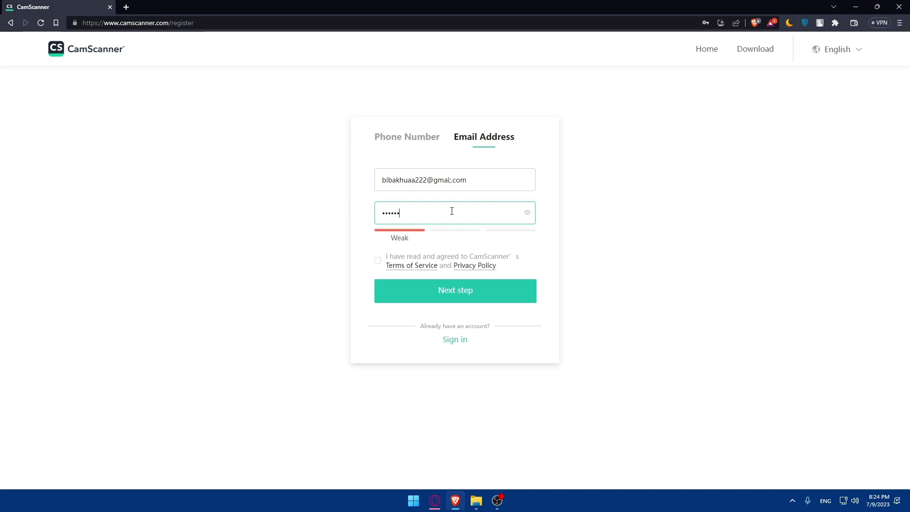
key(BackSpace)
key(BackSpace)
key(BackSpace)
key(BackSpace)
key(BackSpace)
key(BackSpace)
text(••)
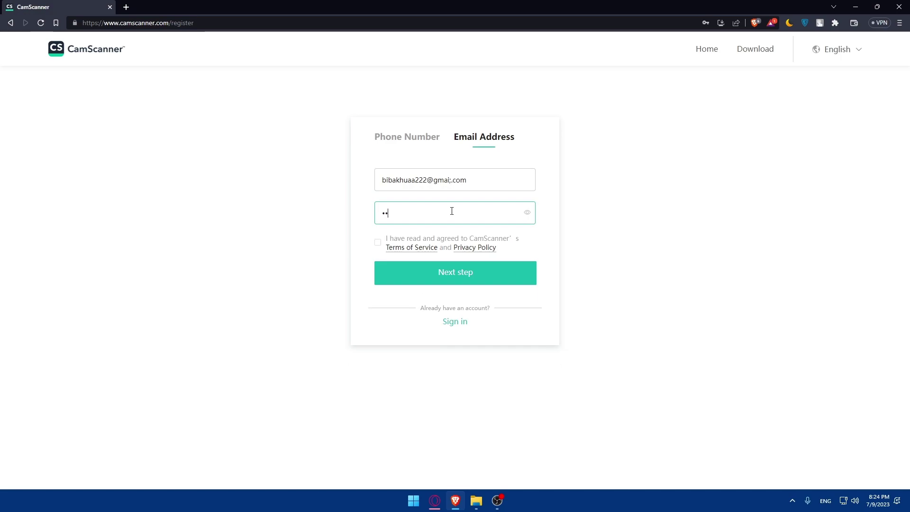
text(••••••••)
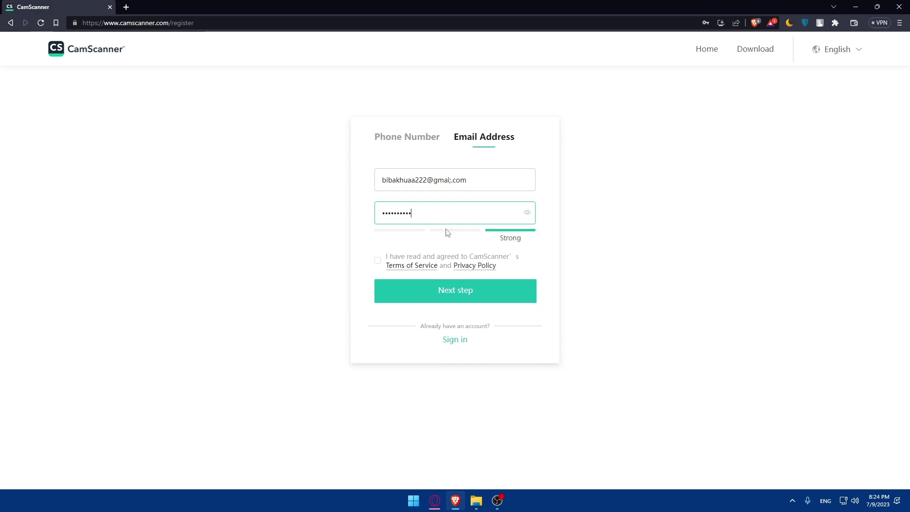
- Tick the terms agreement box and open the Terms of Service in a new tab
click(377, 262)
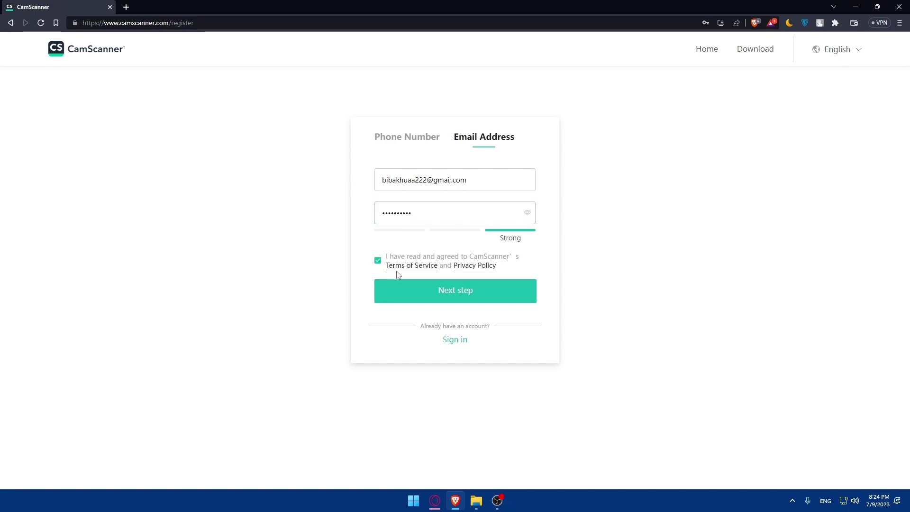
right_click(396, 271)
click(318, 286)
right_click(404, 266)
click(331, 278)
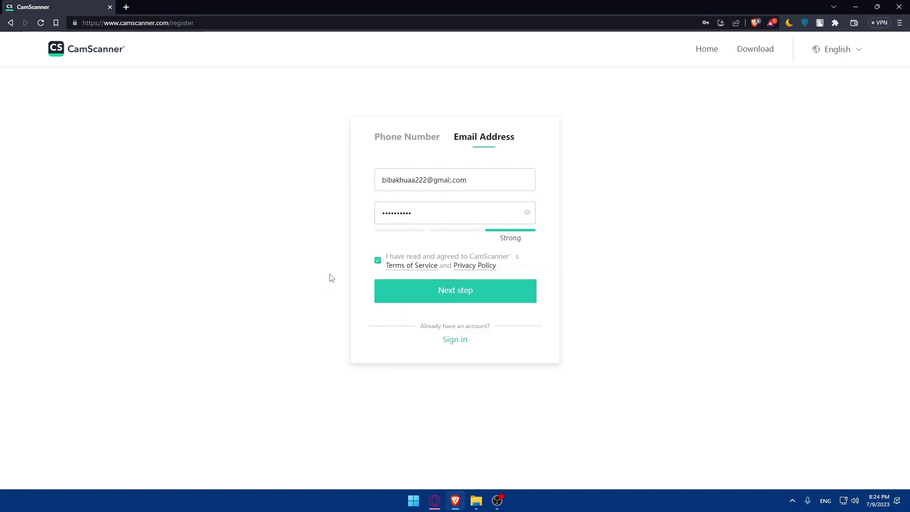
click(405, 267)
click(109, 5)
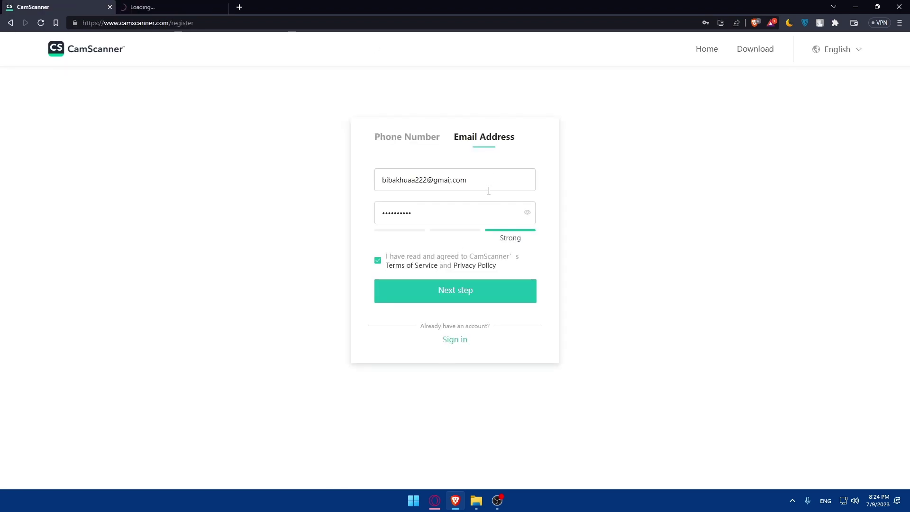
- Open the Privacy Policy, skim both policy pages, close them, and submit the sign-up
click(479, 266)
click(263, 6)
scroll(280, 179, down, 20)
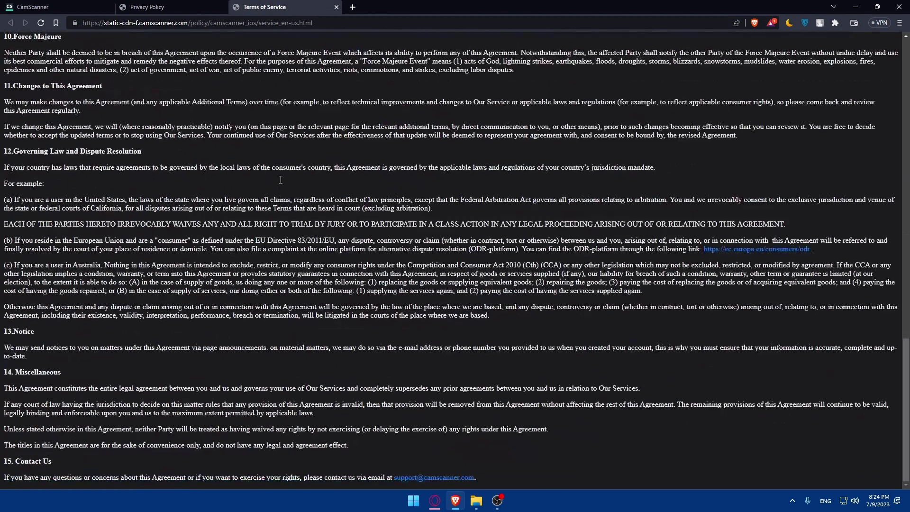
scroll(278, 178, up, 20)
key(ctrl+w)
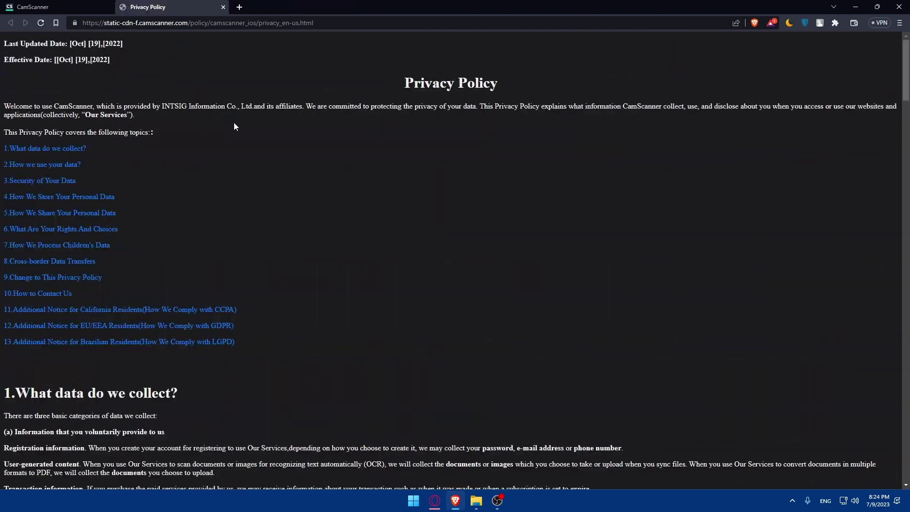
scroll(239, 142, down, 15)
scroll(242, 166, down, 15)
key(ctrl+w)
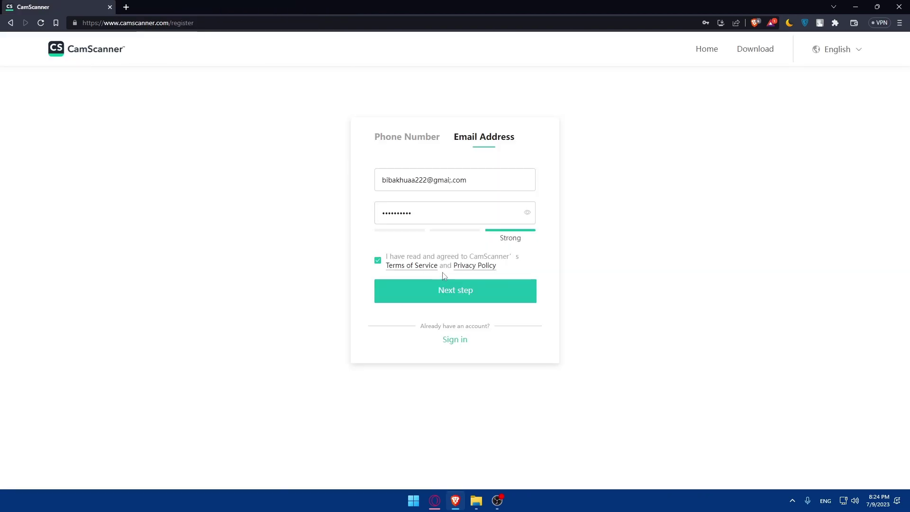
click(451, 294)
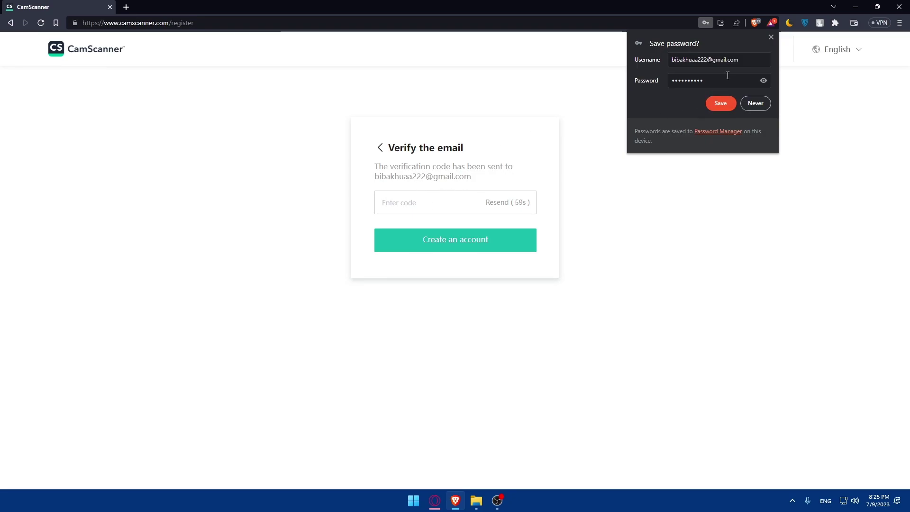
- Let Brave save the new login and load gmail.com in a new tab for the verification e-mail
click(720, 103)
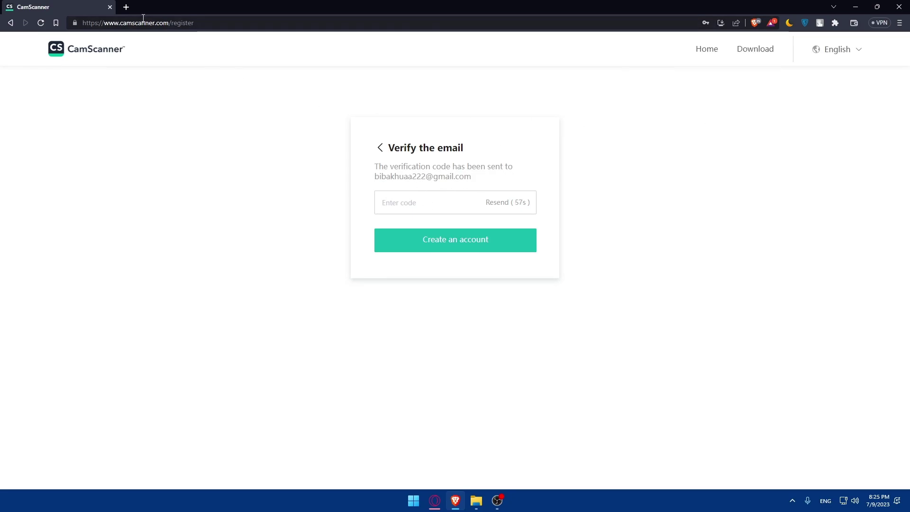
click(126, 7)
text(gmail.com)
key(Return)
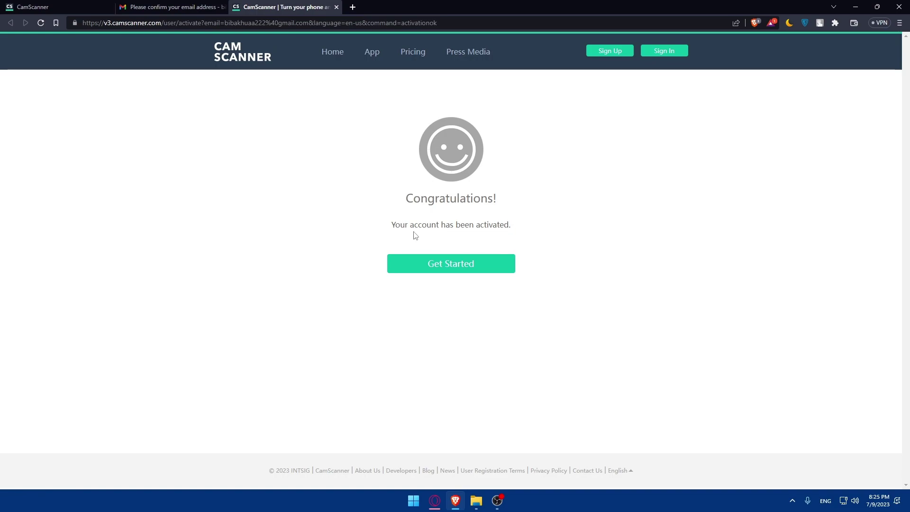
- Sign in to CamScanner with the new account's e-mail and the autofilled saved password
click(474, 263)
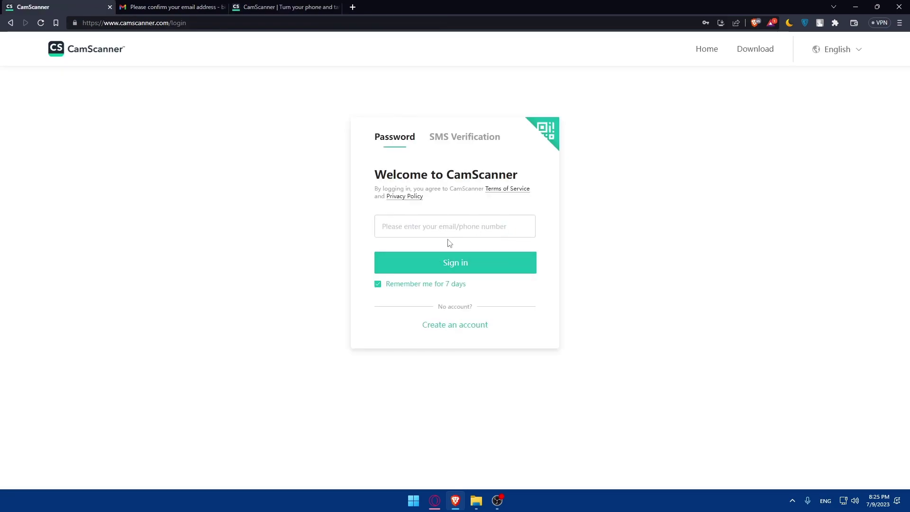
click(423, 229)
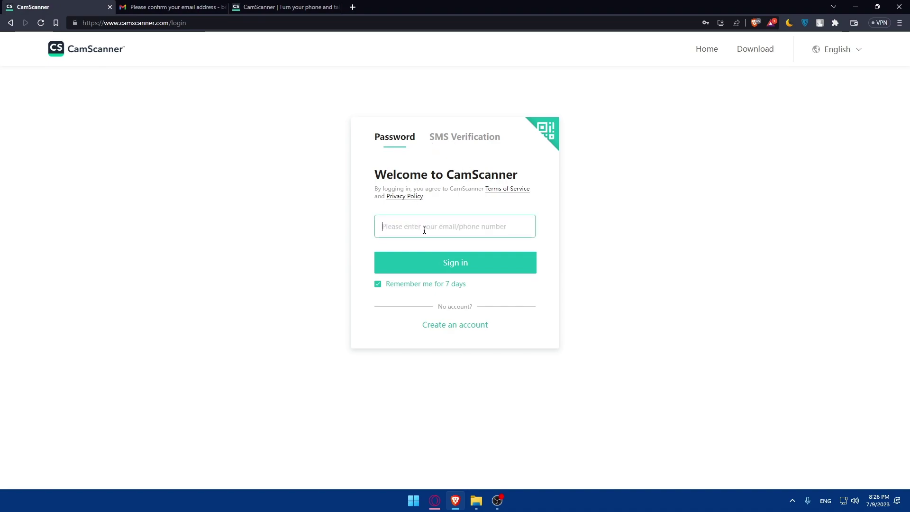
click(476, 264)
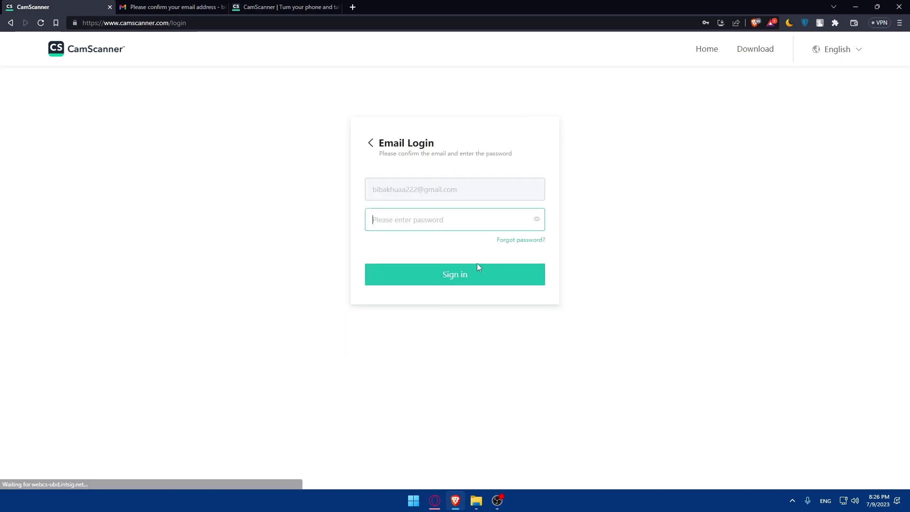
click(421, 223)
click(434, 250)
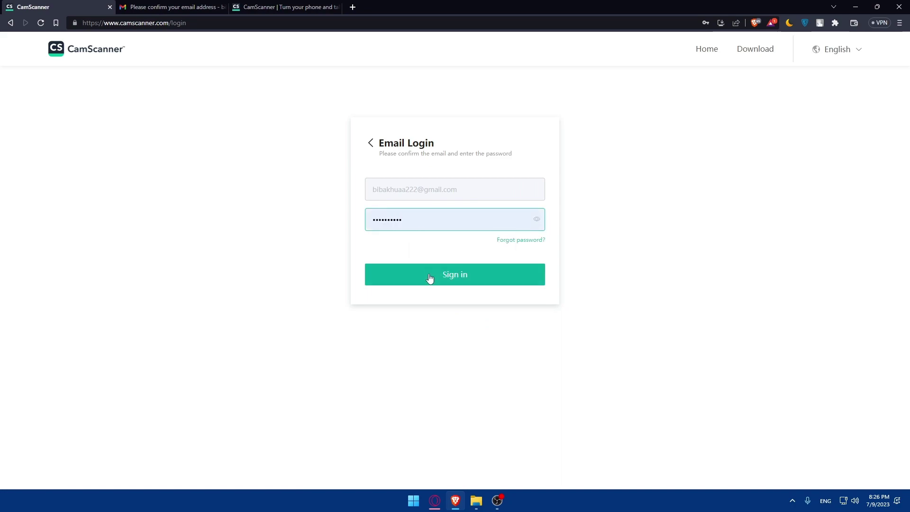
click(429, 278)
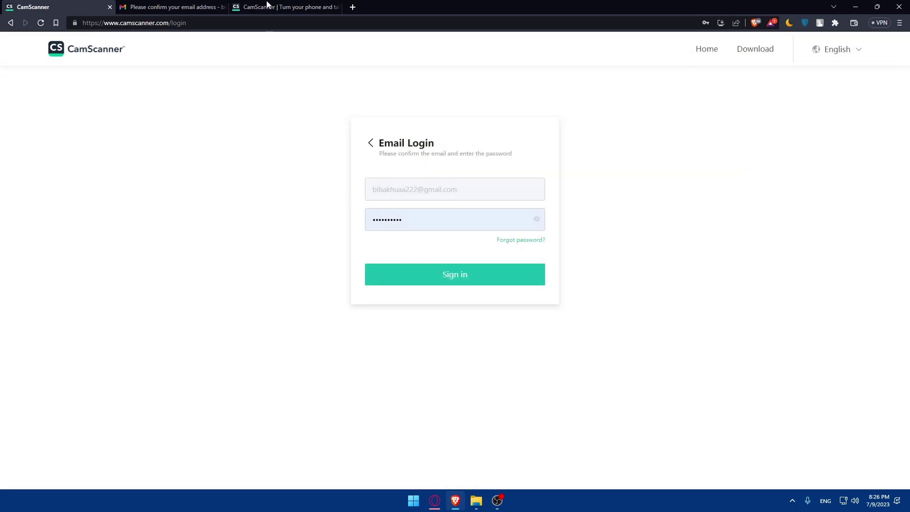
- Close the account-activation and Gmail tabs
click(322, 9)
click(337, 7)
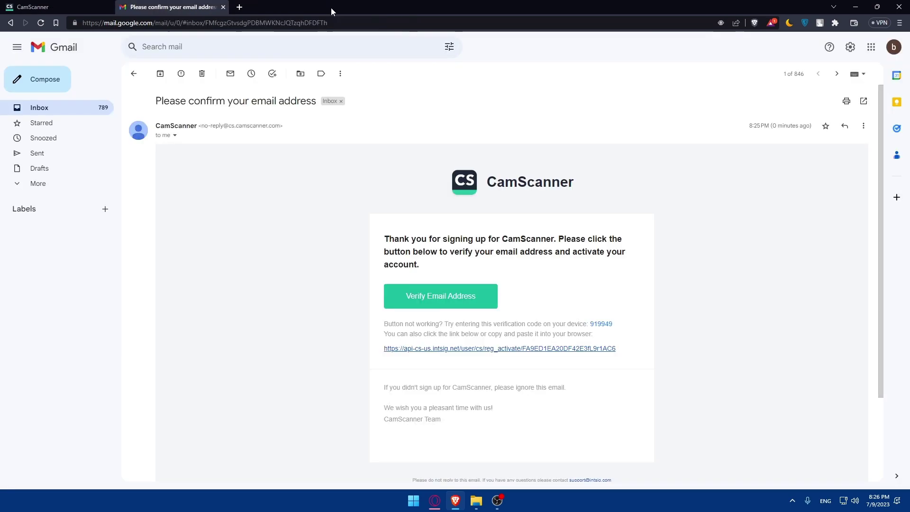
click(224, 7)
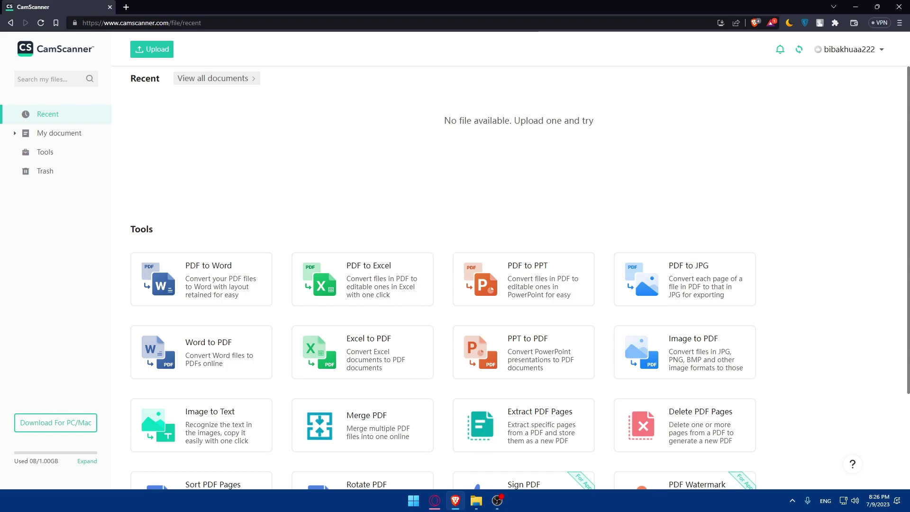
- Scroll back to the top of the empty Recent page and open the Upload dropdown
scroll(211, 164, down, 2)
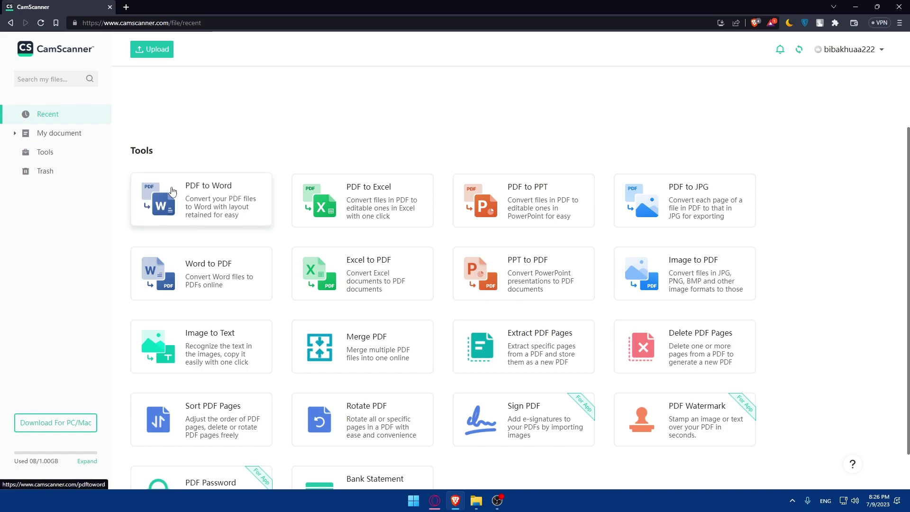
scroll(388, 192, down, 1)
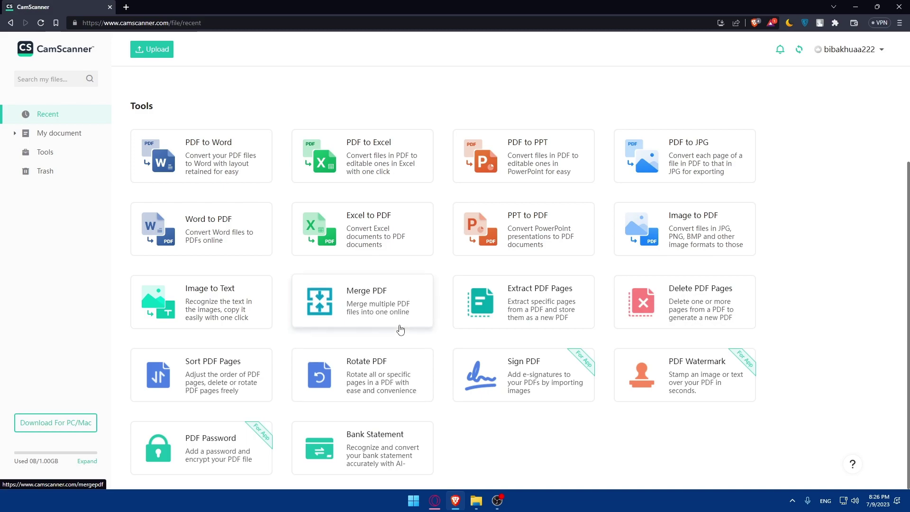
scroll(238, 205, up, 3)
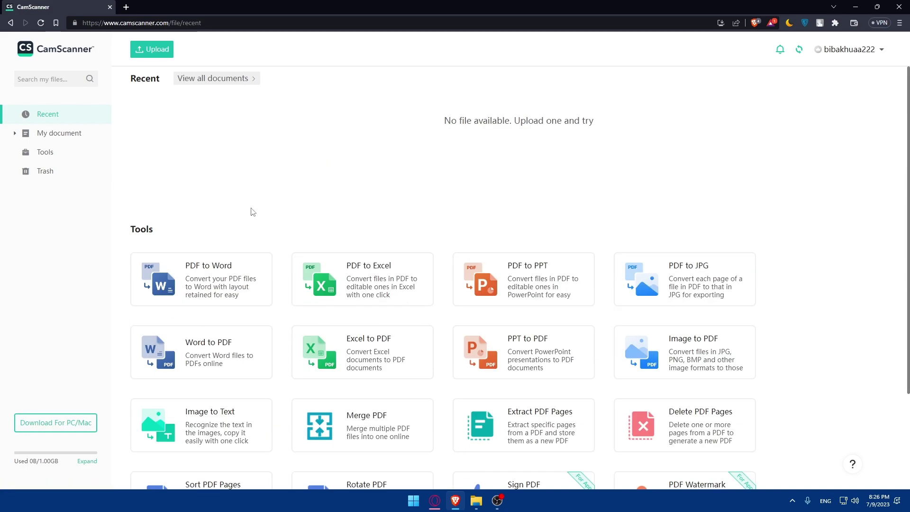
click(145, 50)
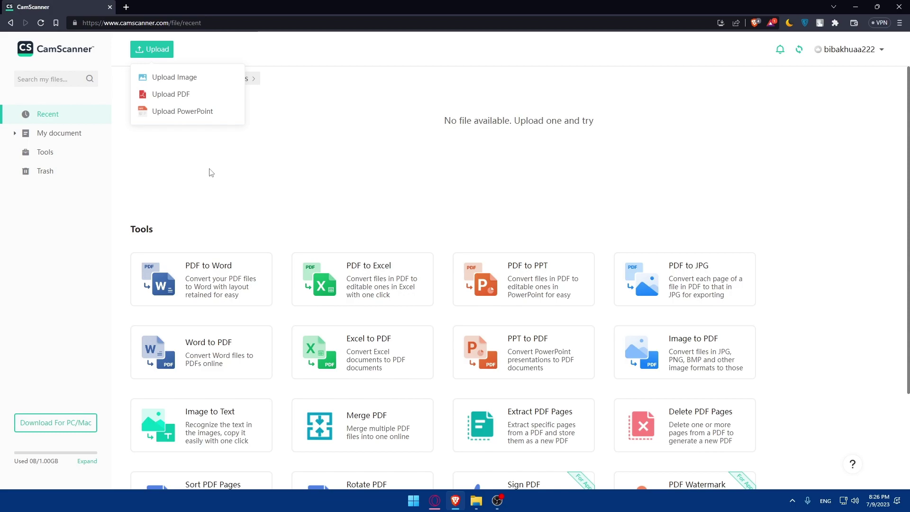
- Upload the Mr_Omix sorcerer PNG from Downloads as an image, then collapse the upload panel
click(187, 78)
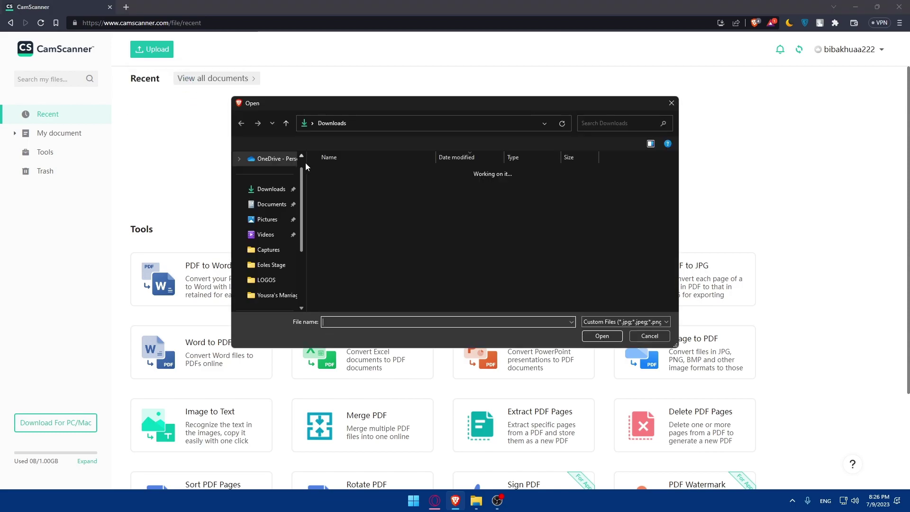
double_click(361, 271)
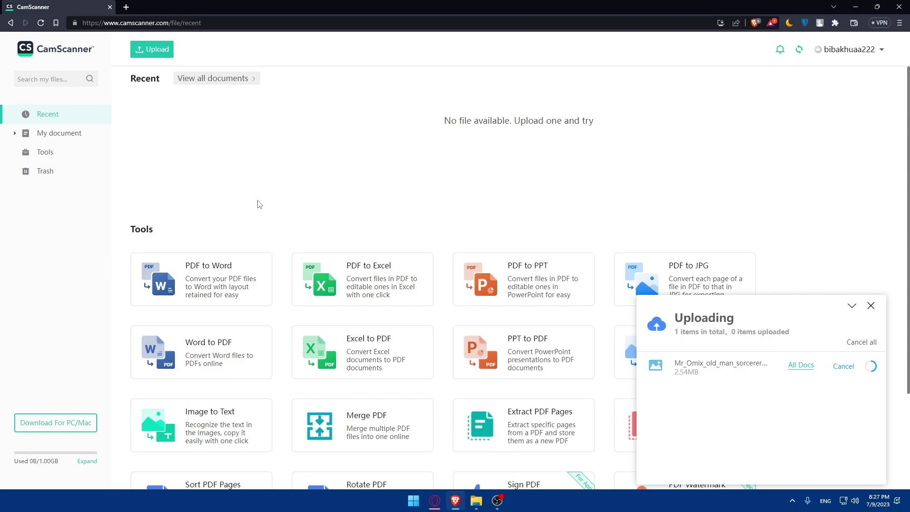
click(851, 306)
scroll(579, 295, down, 2)
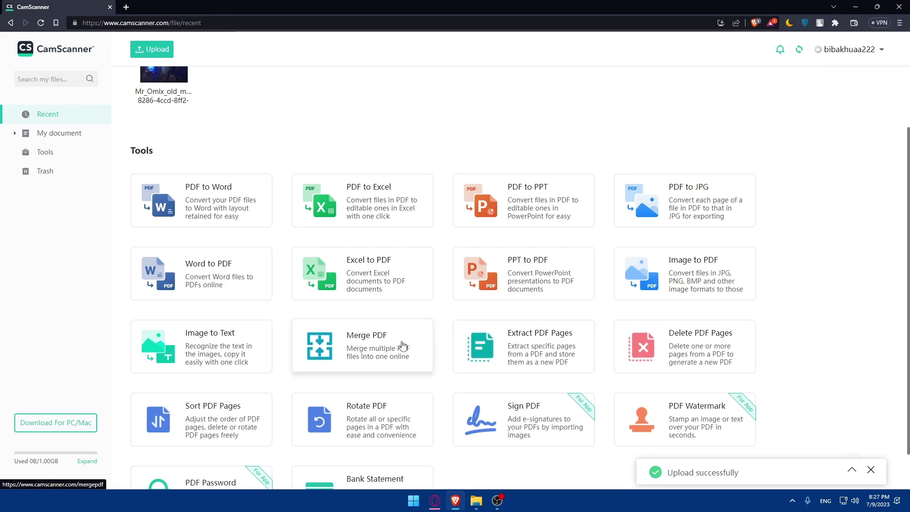
scroll(402, 344, down, 1)
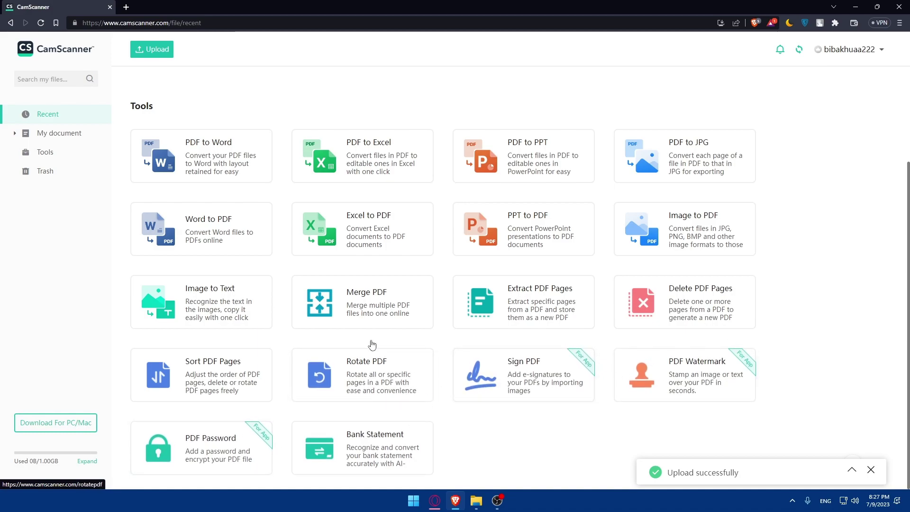
- Open the sorcerer image from Recent, cancelling the add-page file picker so it stays one page
click(168, 142)
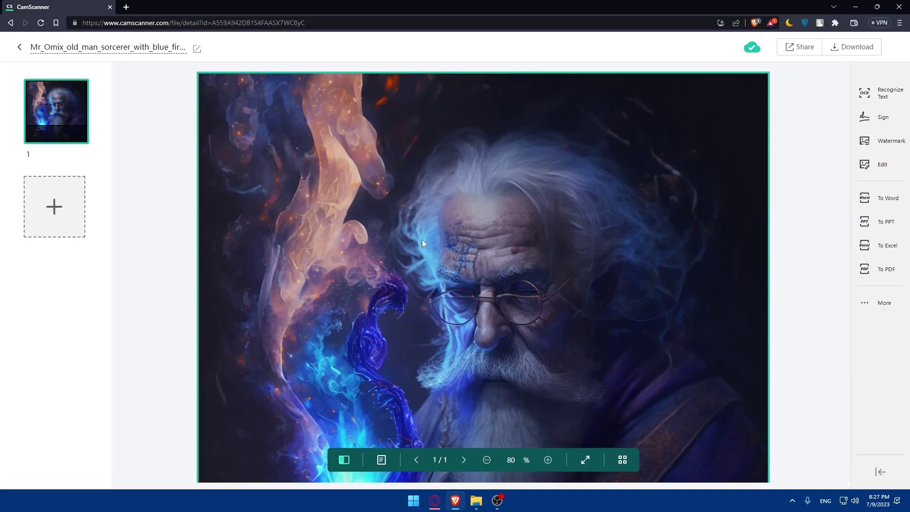
click(64, 210)
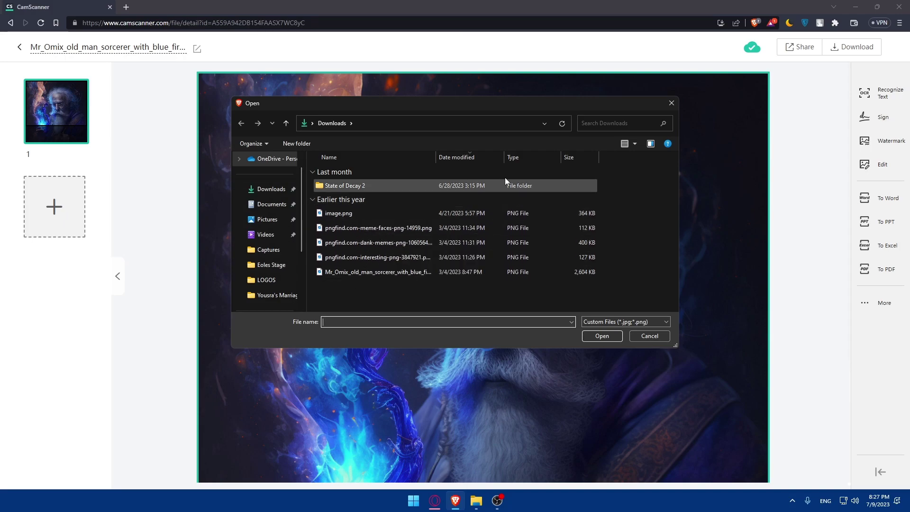
click(670, 103)
scroll(789, 128, down, 4)
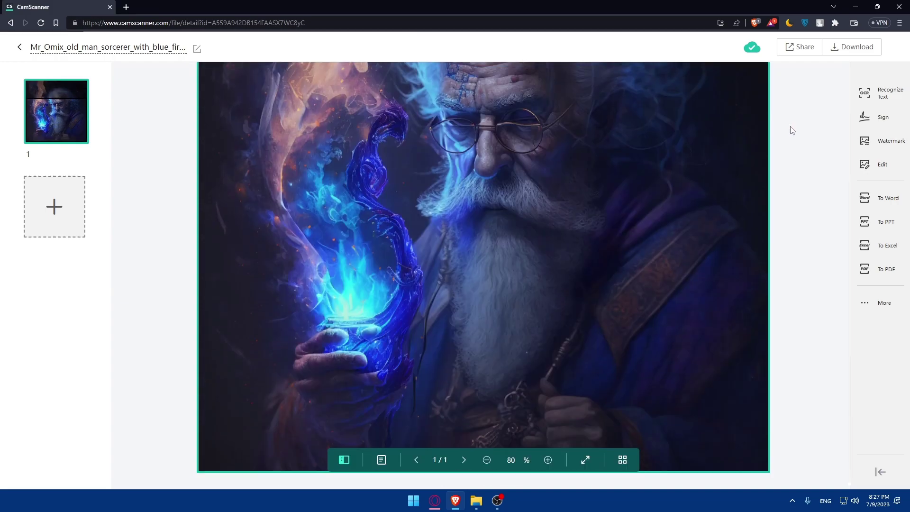
scroll(788, 163, up, 4)
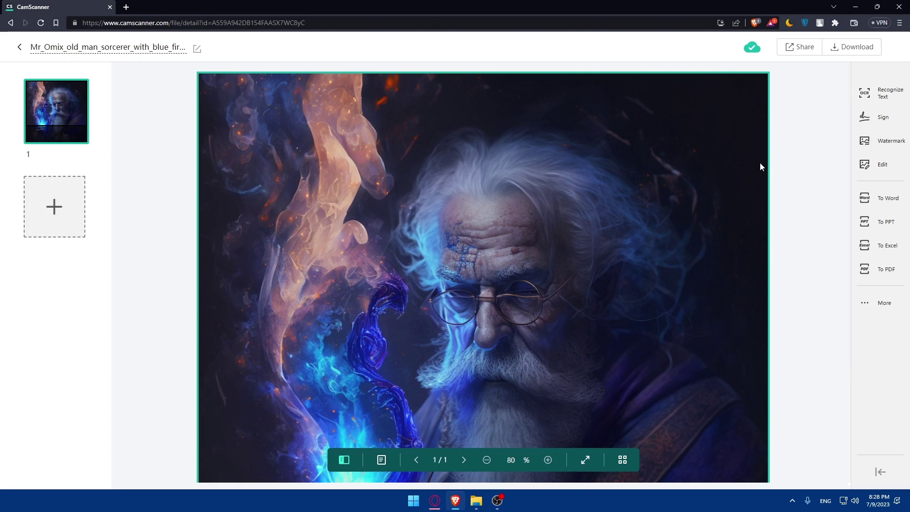
- Run Recognize Text on the sorcerer image, confirm the OCR allowance, then retry and dismiss the prompt
click(869, 97)
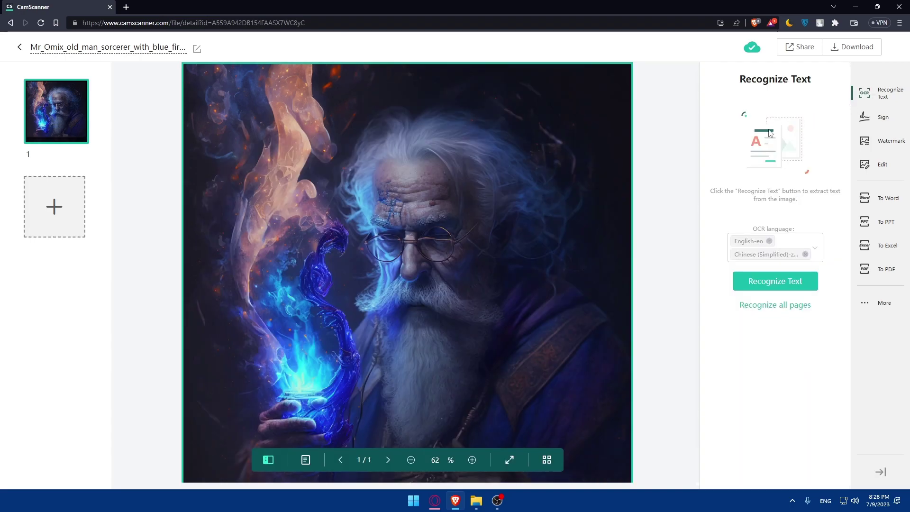
click(773, 283)
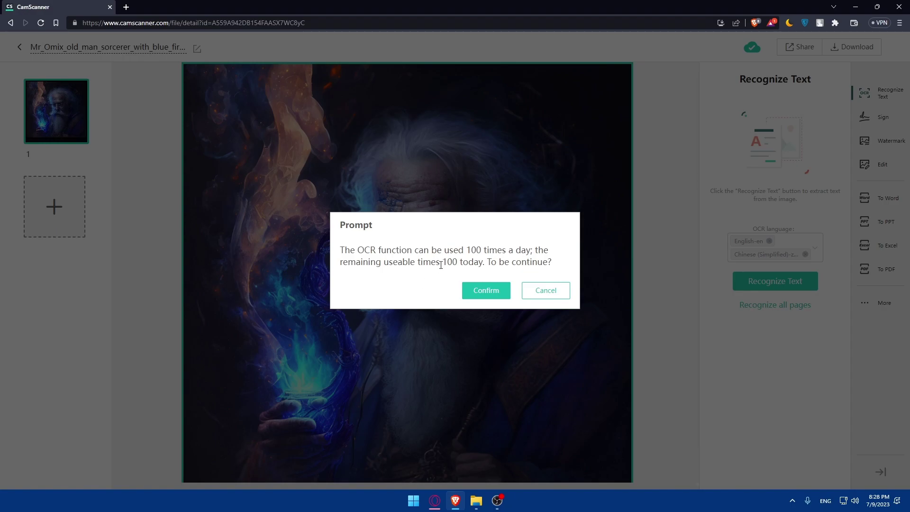
click(486, 291)
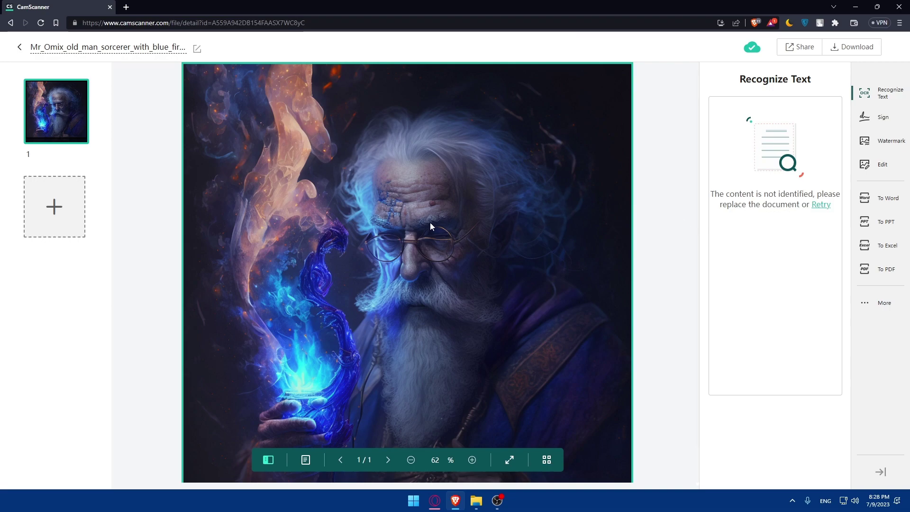
scroll(407, 253, up, 1)
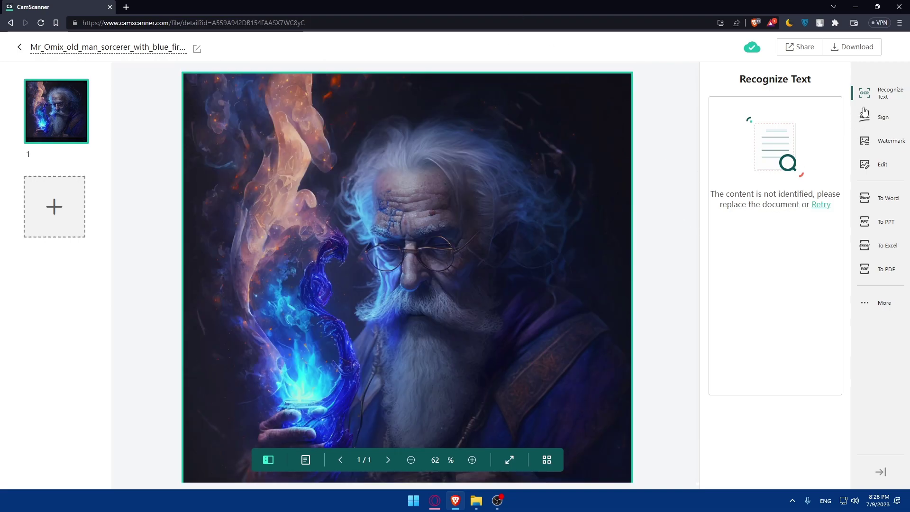
click(876, 95)
click(894, 98)
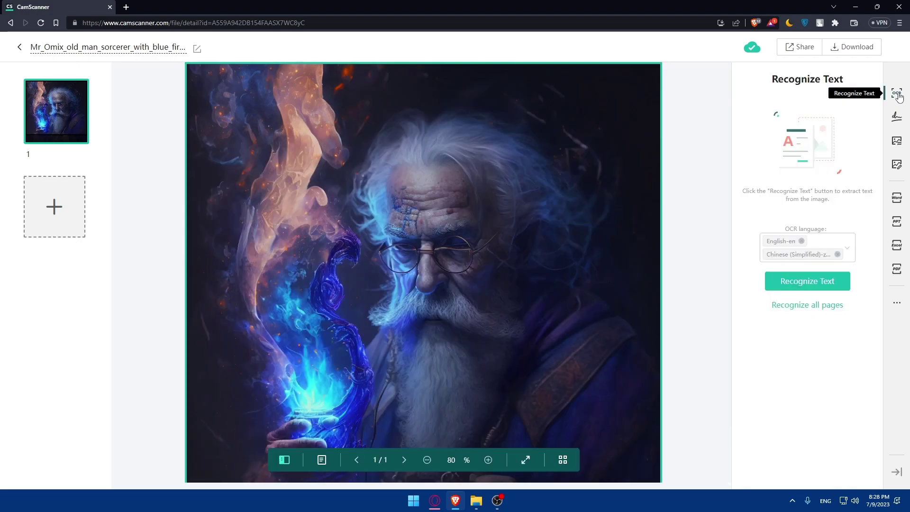
click(801, 285)
double_click(452, 262)
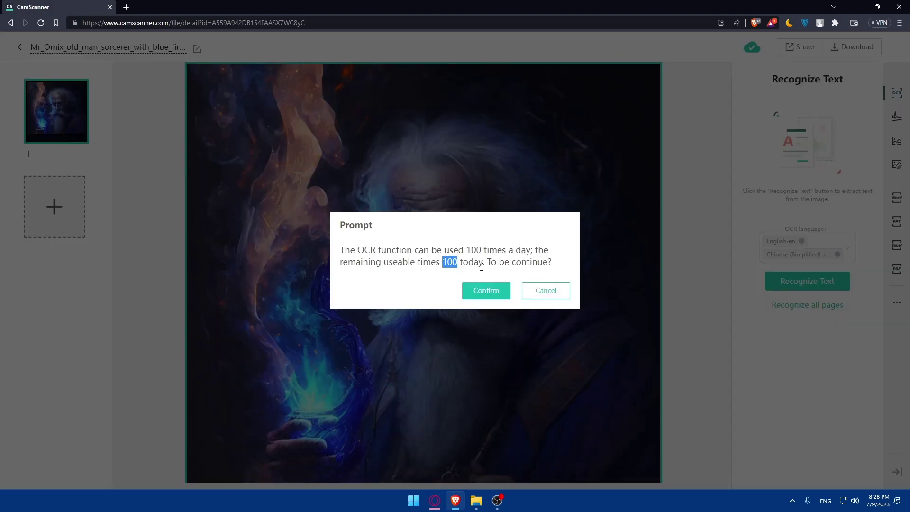
click(544, 290)
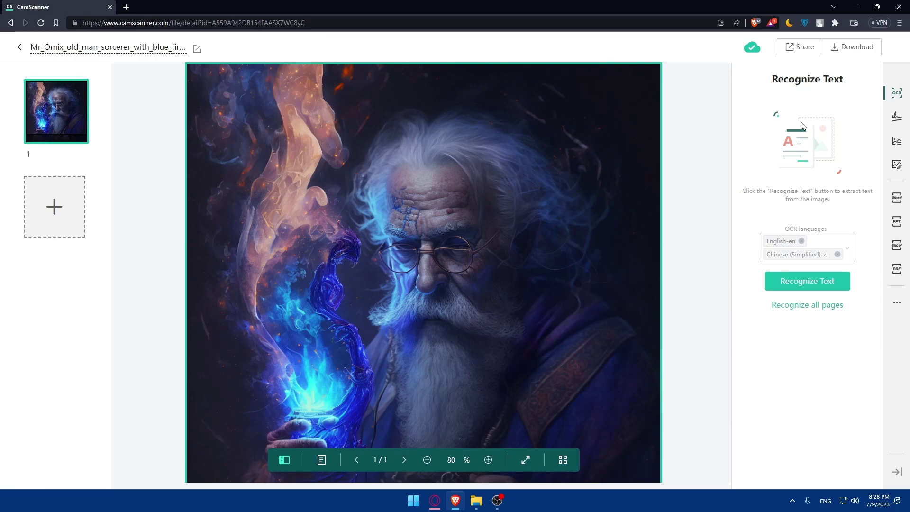
- Draw a handwritten signature in the Sign tool and place it on the image with Create & Use
click(896, 117)
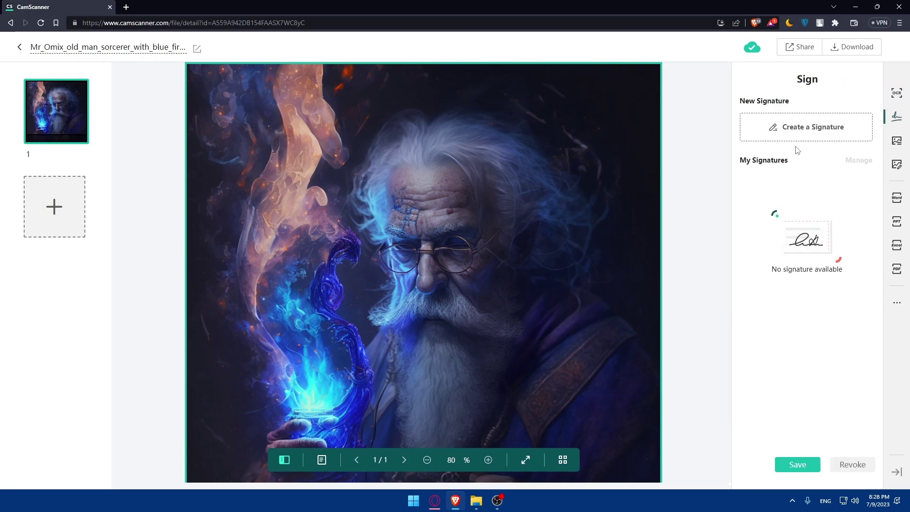
click(792, 128)
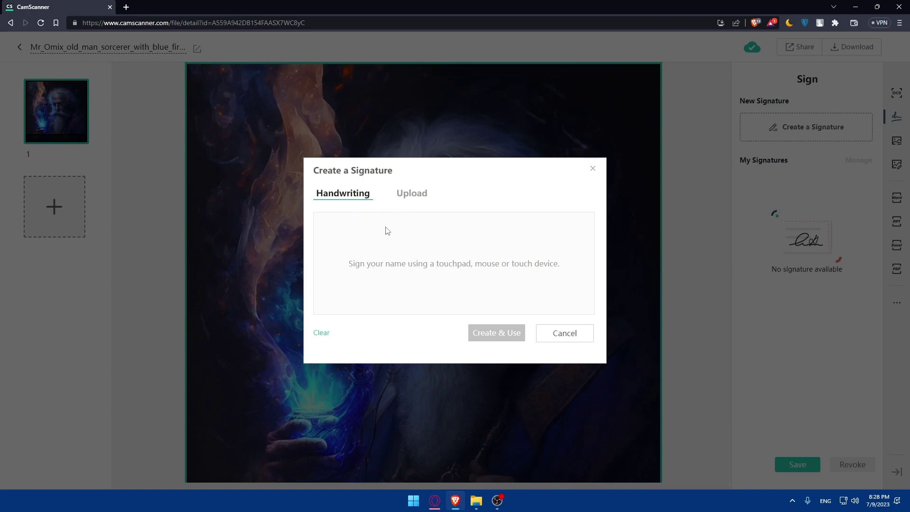
mouse_move(403, 248)
mouse_down()
mouse_move(404, 260)
mouse_move(456, 269)
mouse_move(397, 280)
mouse_move(446, 278)
mouse_move(417, 246)
mouse_up()
click(412, 194)
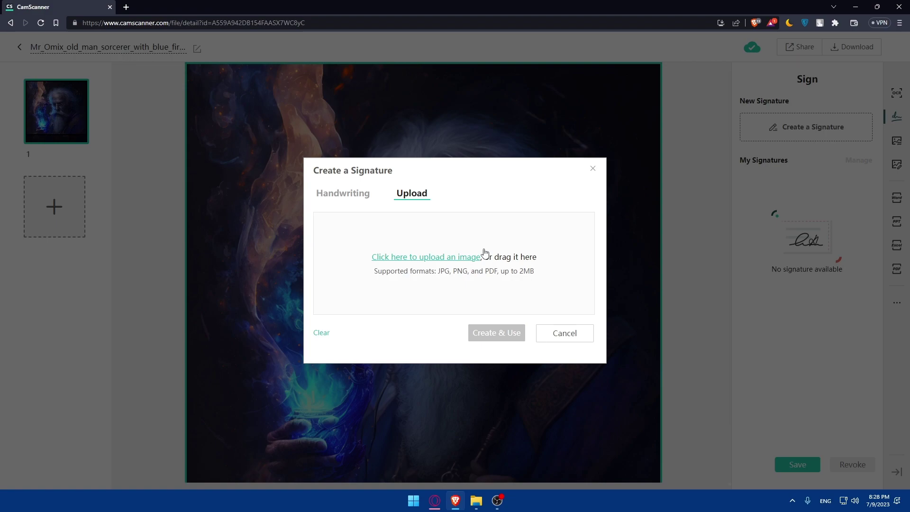
click(335, 197)
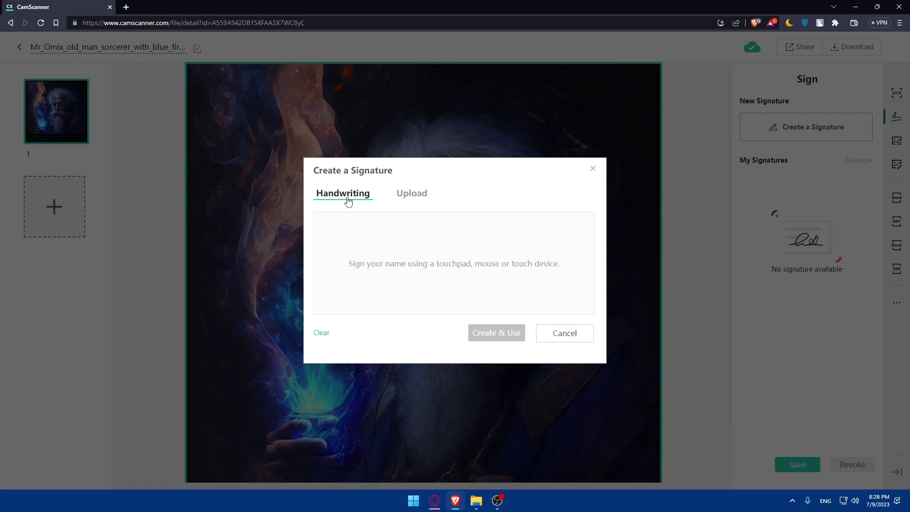
mouse_move(440, 264)
mouse_down()
mouse_move(487, 299)
mouse_move(456, 271)
mouse_move(425, 291)
mouse_move(506, 265)
mouse_up()
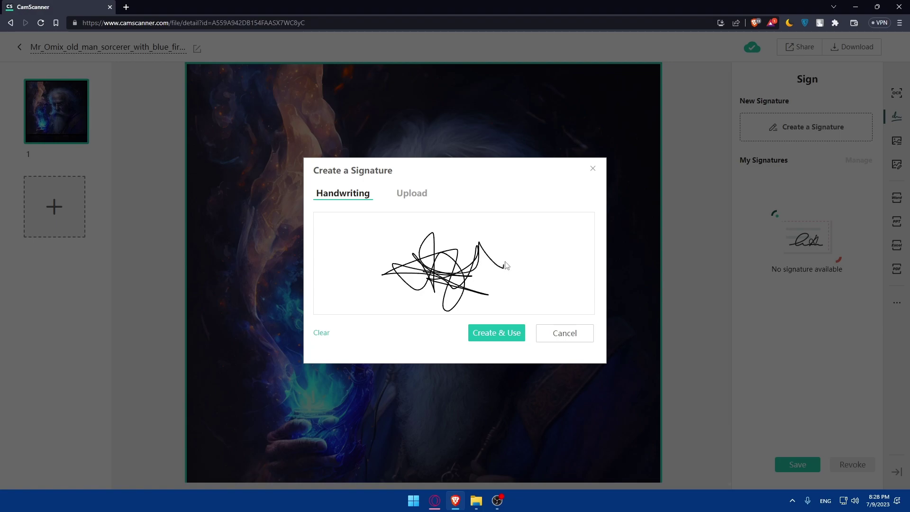
click(492, 334)
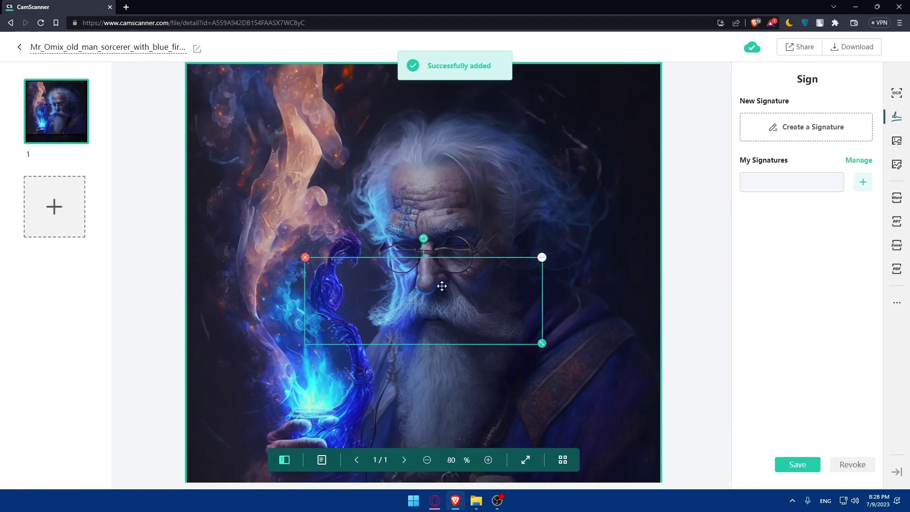
- Drag the signature across the old man's face and toggle editing of the saved signatures
mouse_move(441, 285)
mouse_down()
mouse_move(477, 215)
mouse_move(521, 226)
mouse_move(467, 191)
mouse_move(462, 235)
mouse_up()
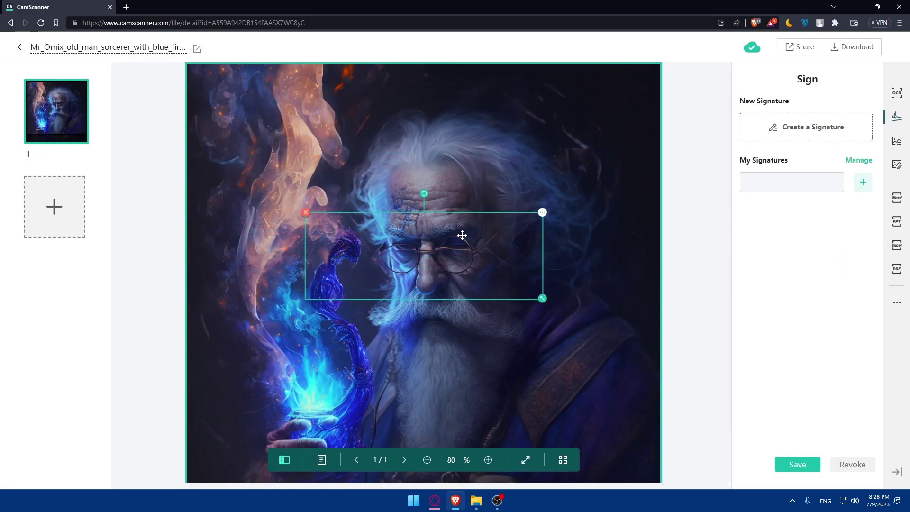
mouse_move(441, 263)
mouse_down()
mouse_move(420, 172)
mouse_move(308, 118)
mouse_move(171, 129)
mouse_move(500, 227)
mouse_move(573, 211)
mouse_move(442, 204)
mouse_move(450, 292)
mouse_move(467, 295)
mouse_up()
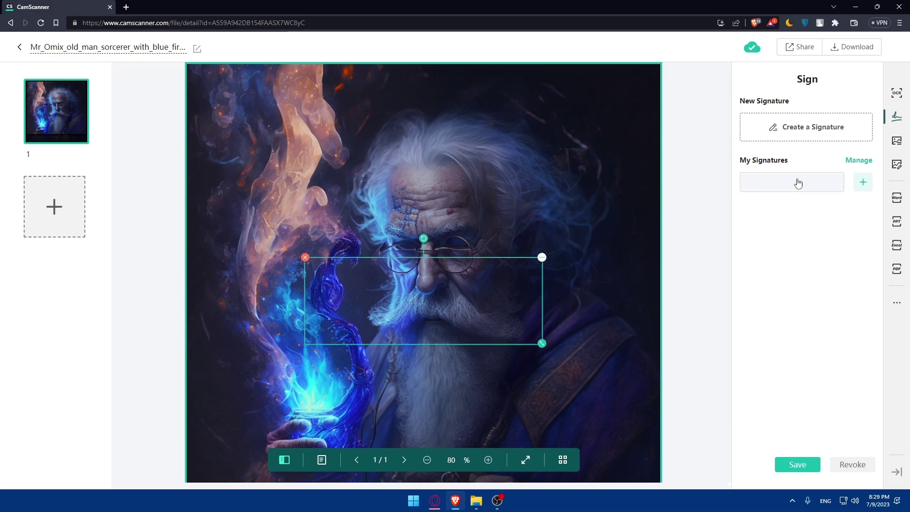
click(852, 162)
click(862, 162)
scroll(516, 303, down, 1)
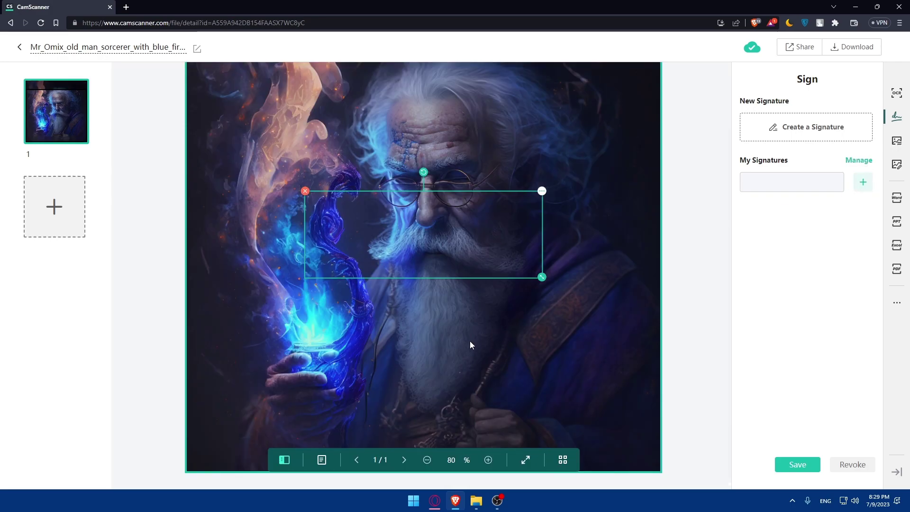
- Replace the watermark text with a red, fully opaque, enlarged 'hfoghodfdf' placed on the beard
click(896, 141)
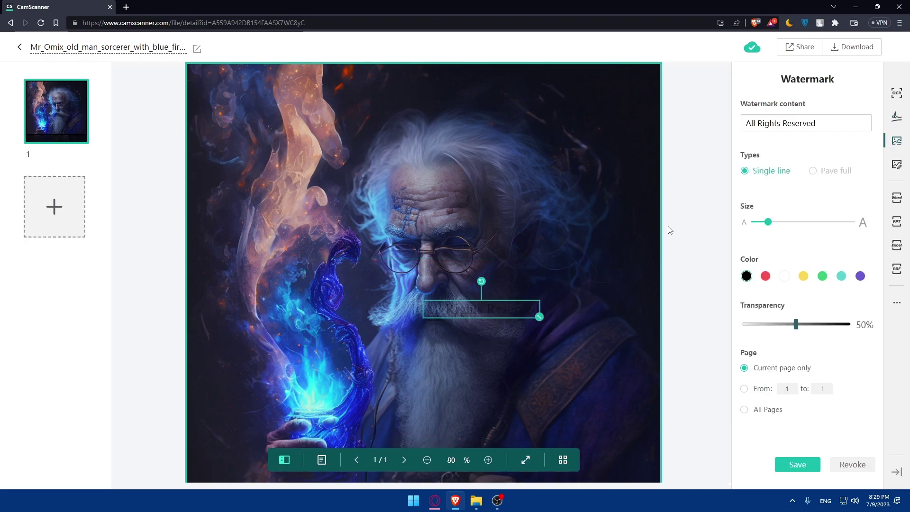
drag(489, 311, 495, 376)
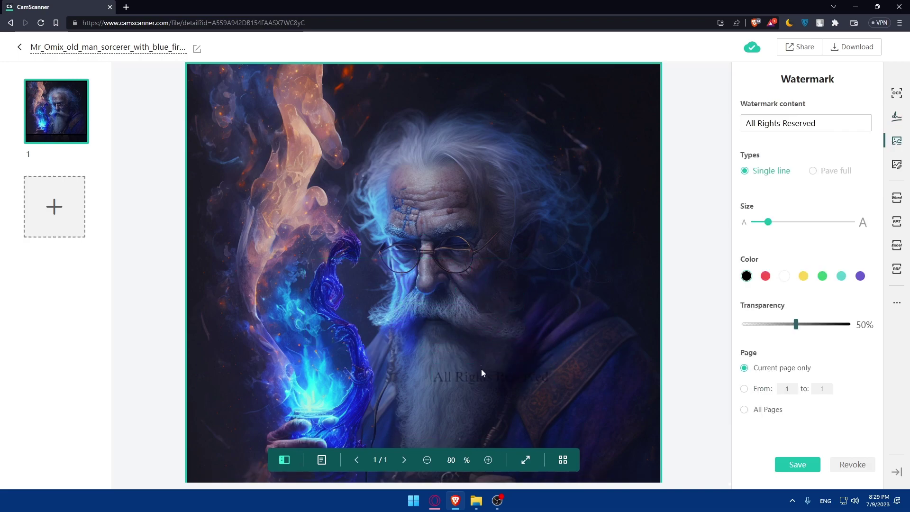
drag(827, 119, 703, 131)
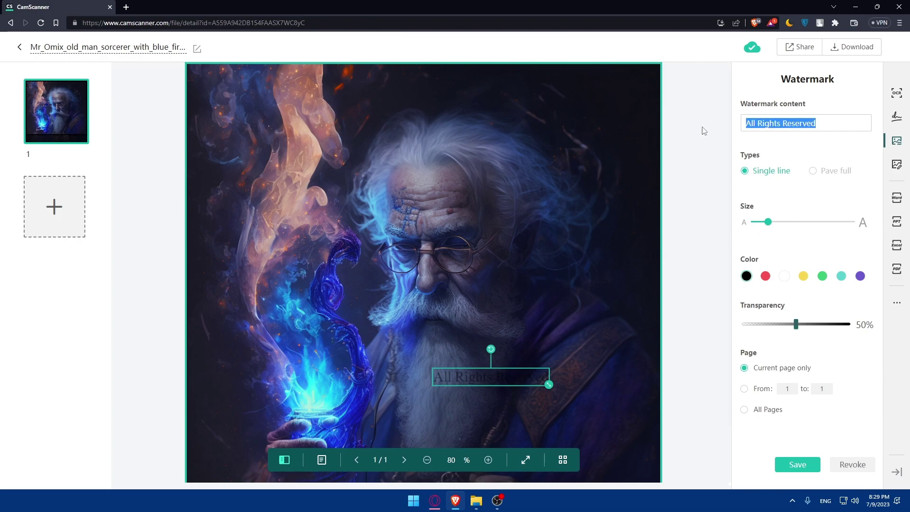
text(hfoghodfdf)
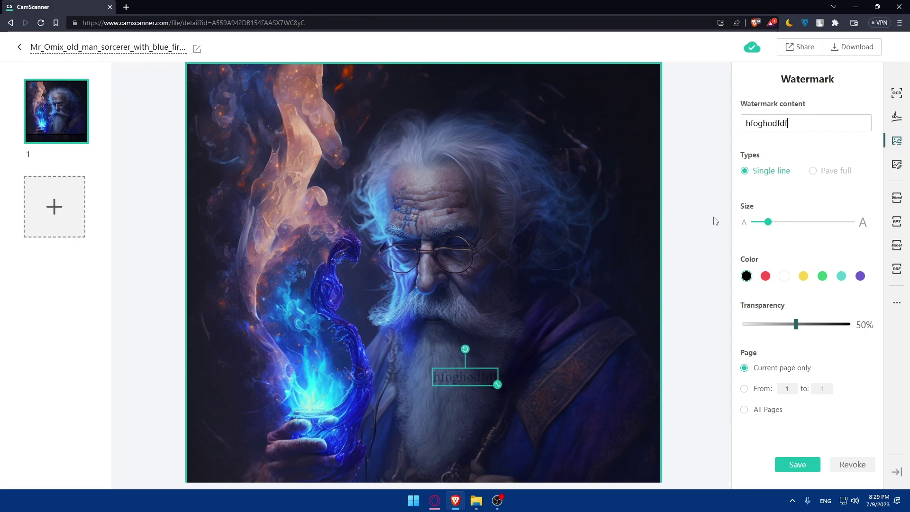
click(765, 276)
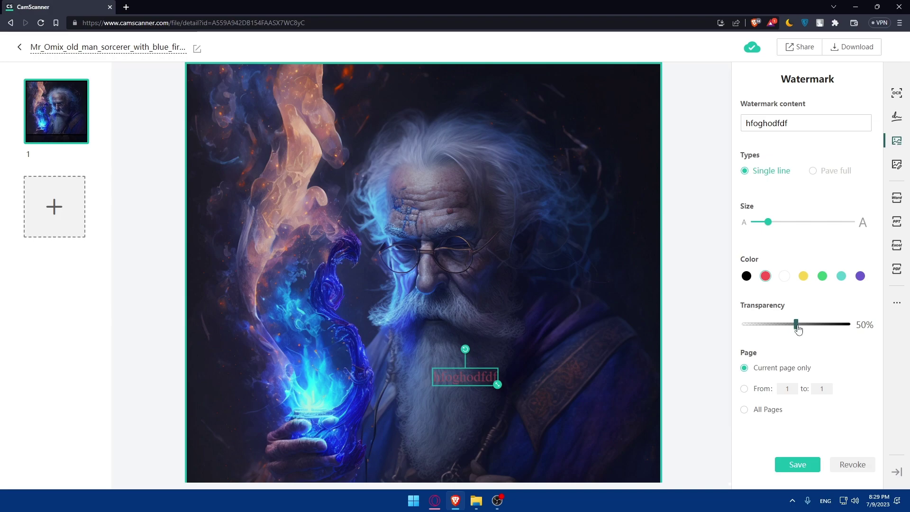
drag(798, 329, 850, 326)
drag(766, 223, 794, 228)
- Tile the watermark with Pave full at 19% transparency and apply it to All Pages
click(812, 171)
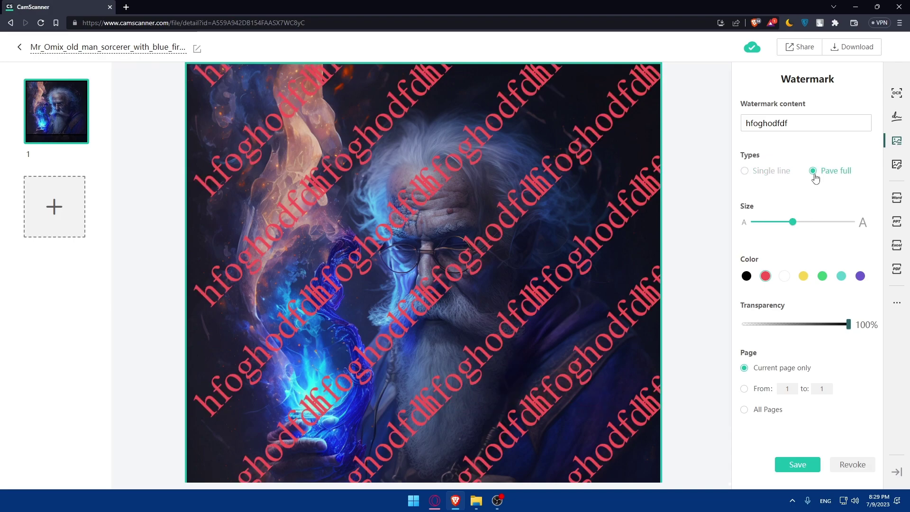
click(744, 171)
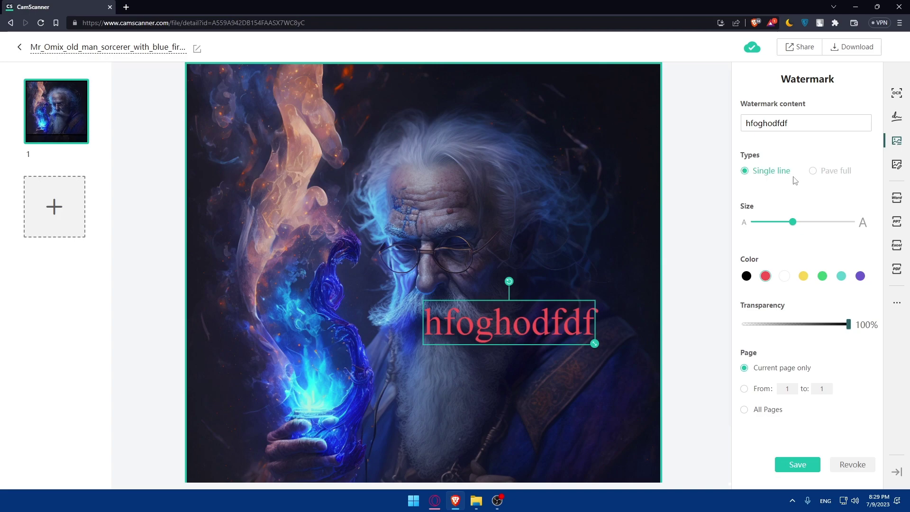
click(813, 171)
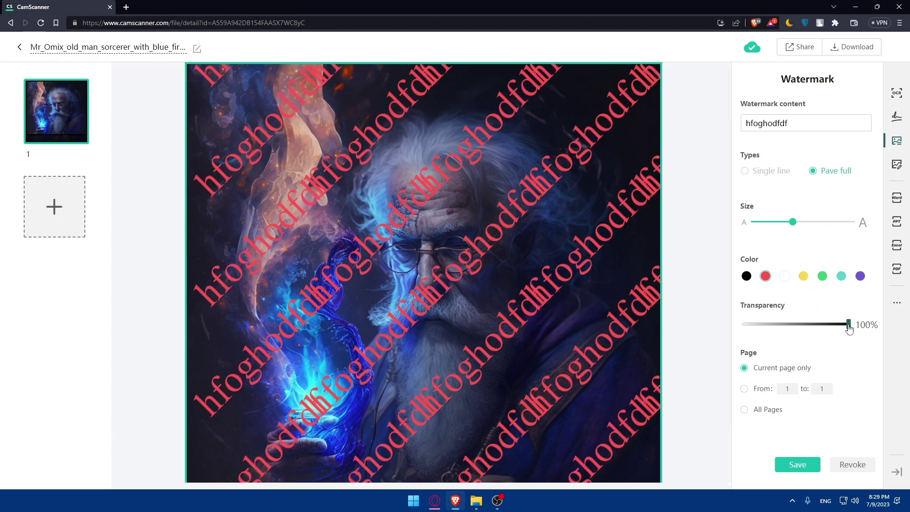
drag(848, 326, 762, 333)
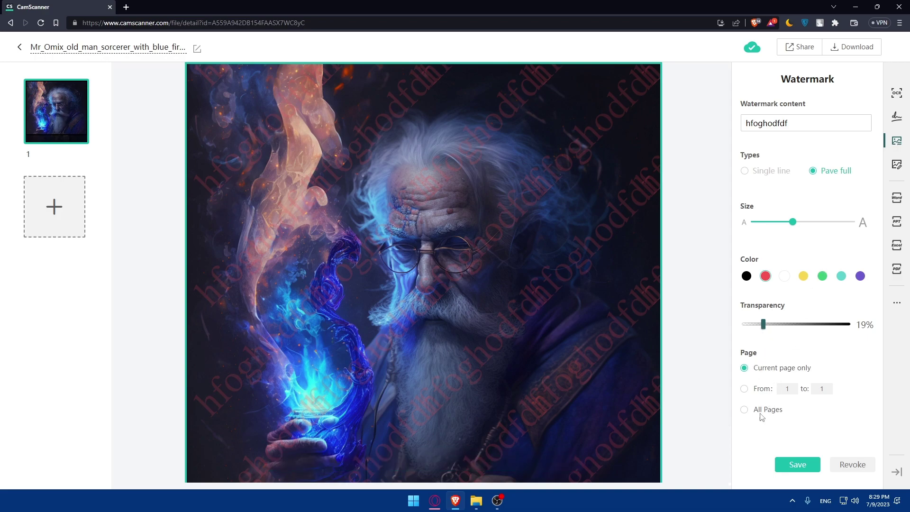
click(743, 410)
click(898, 170)
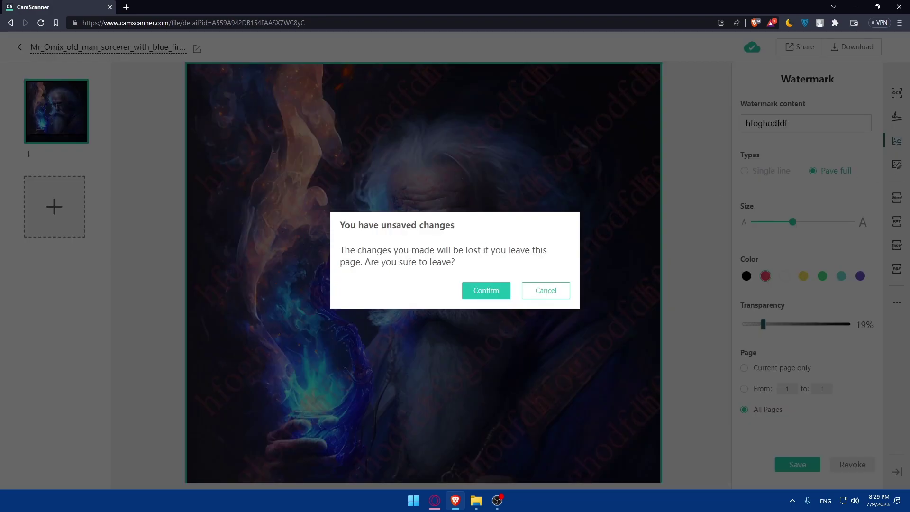
- Dismiss the unsaved-changes warning and save the watermarked image as a new copy document
click(536, 294)
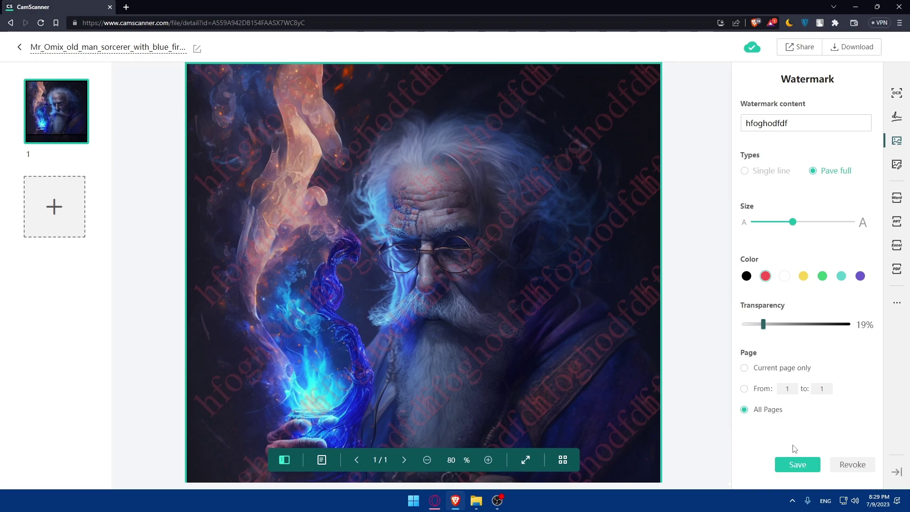
click(798, 466)
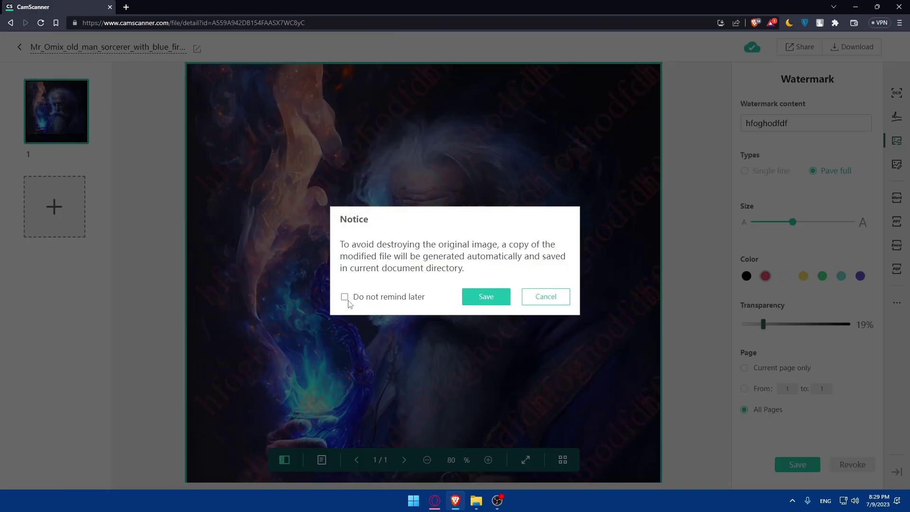
click(472, 297)
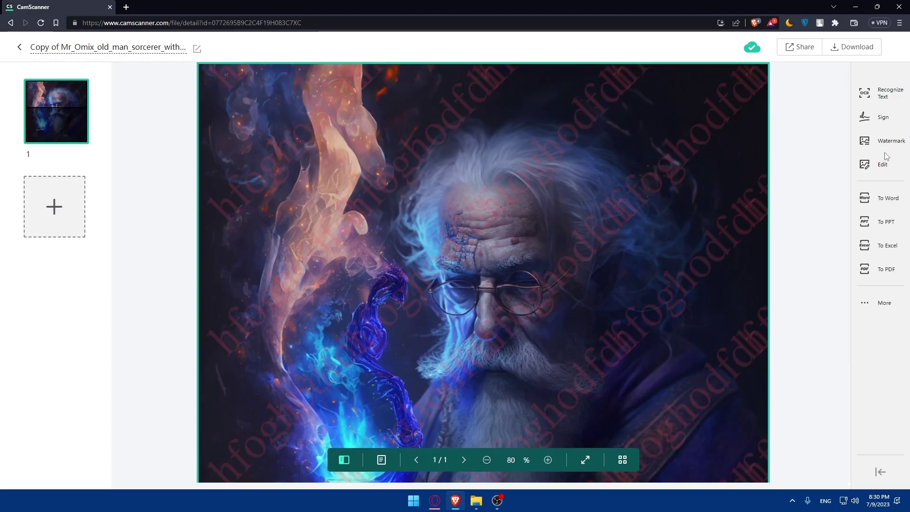
- Look through the Spin, Filter and Smudge edit options, then add a text box to the image
click(880, 166)
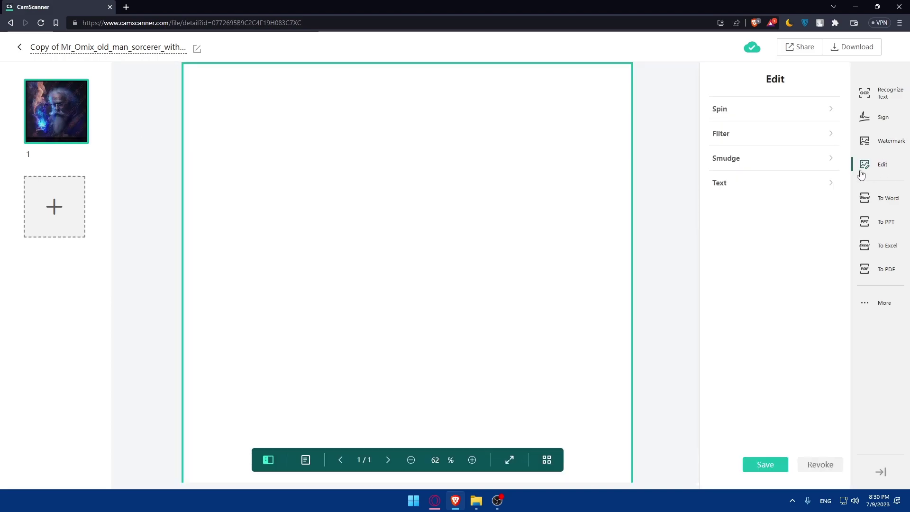
click(789, 109)
click(788, 109)
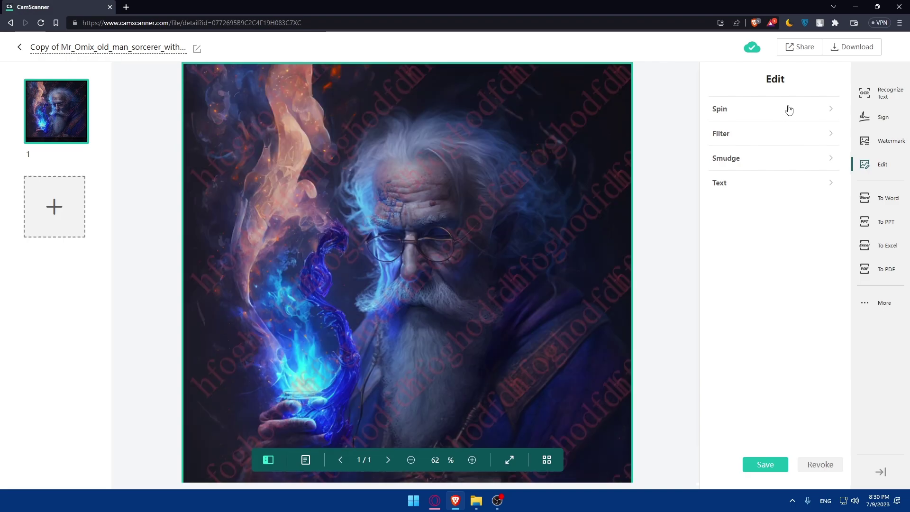
click(756, 134)
click(763, 139)
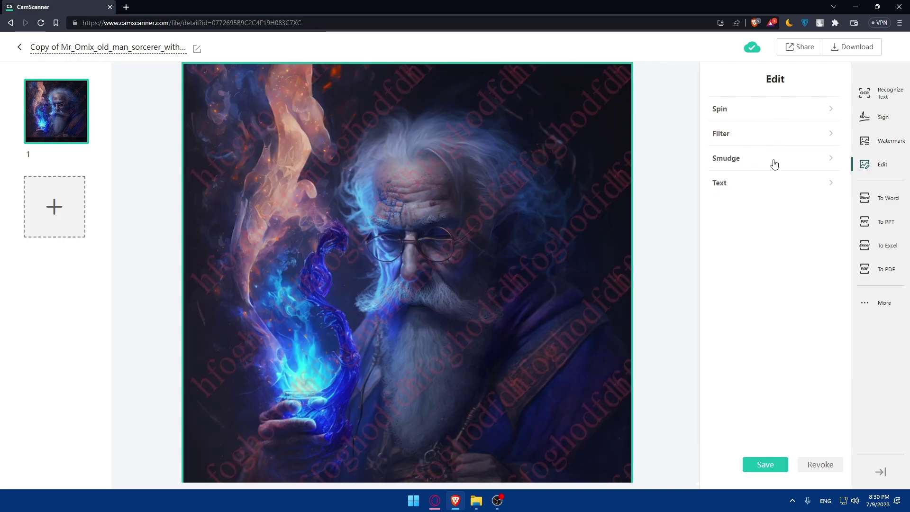
click(773, 161)
click(770, 159)
click(758, 185)
- Preview the To Word, To PPT and To Excel export settings, then bring up To PDF
click(882, 199)
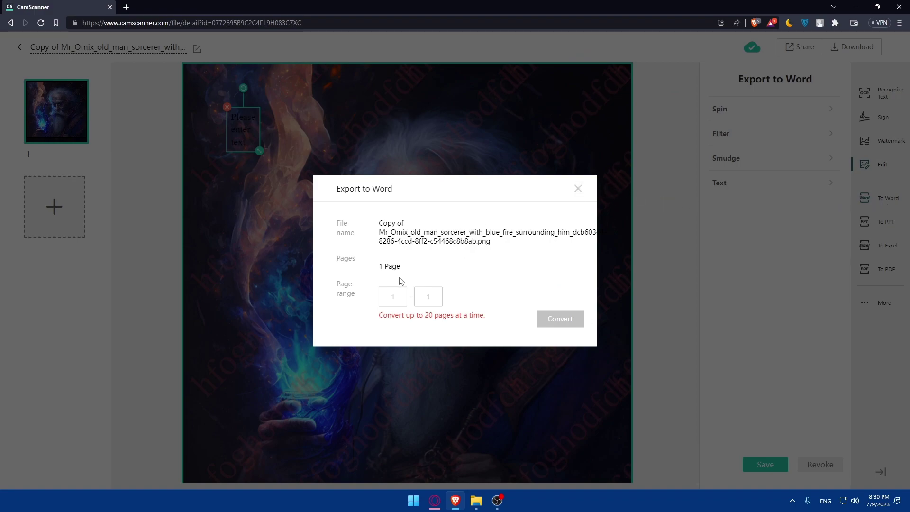
click(578, 189)
click(883, 223)
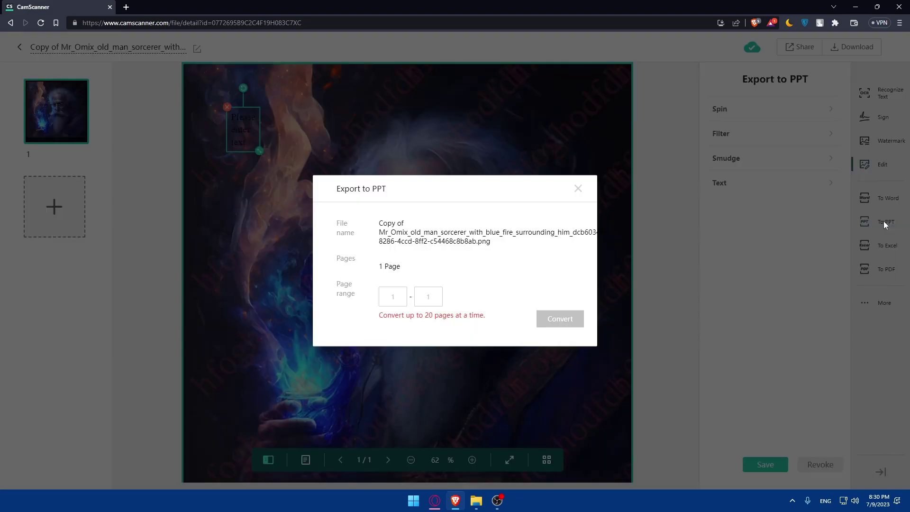
click(578, 189)
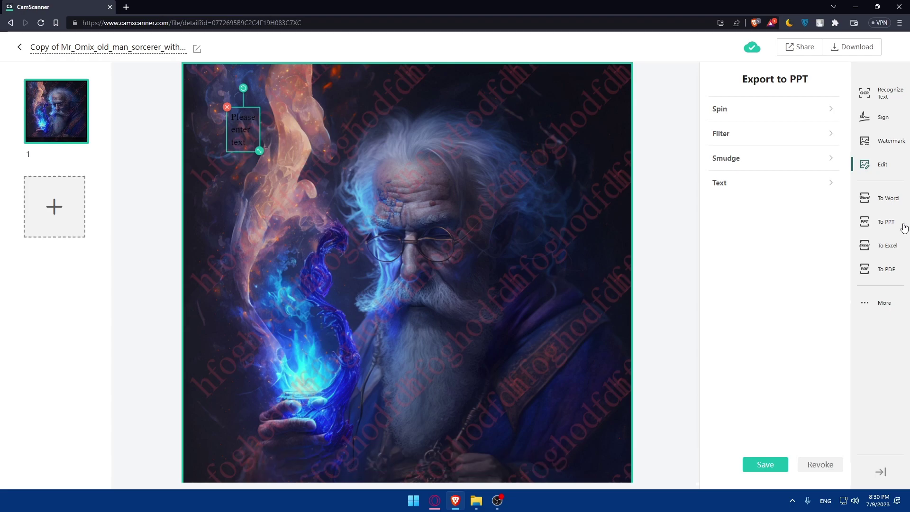
click(887, 245)
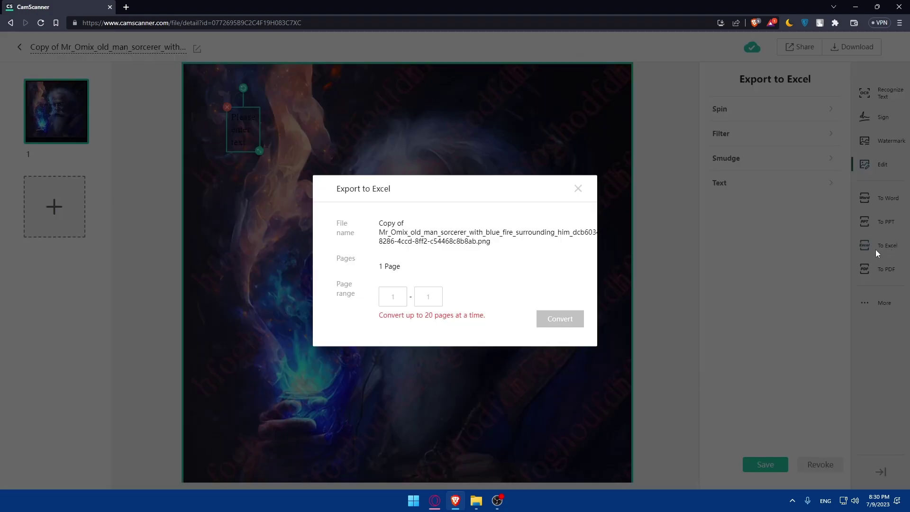
click(578, 189)
click(873, 268)
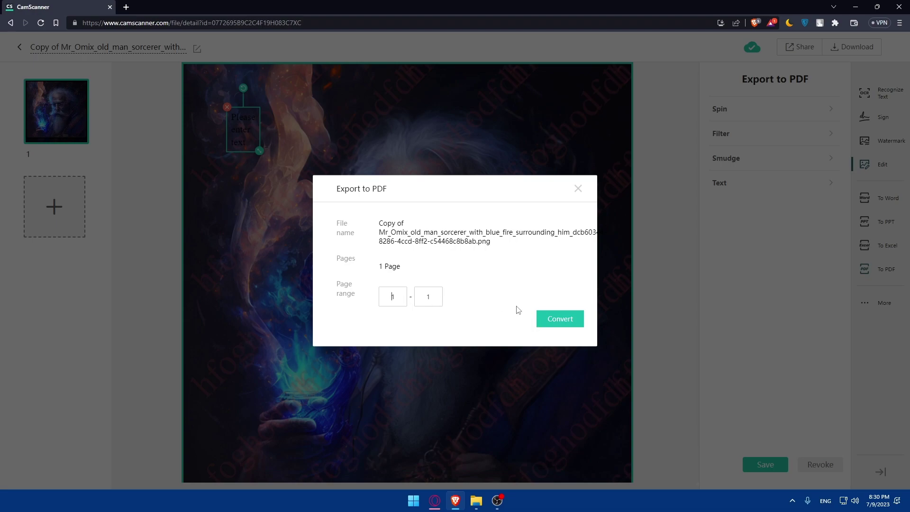
- Convert the watermarked image to PDF, save it to Downloads, and view it in the browser
click(563, 319)
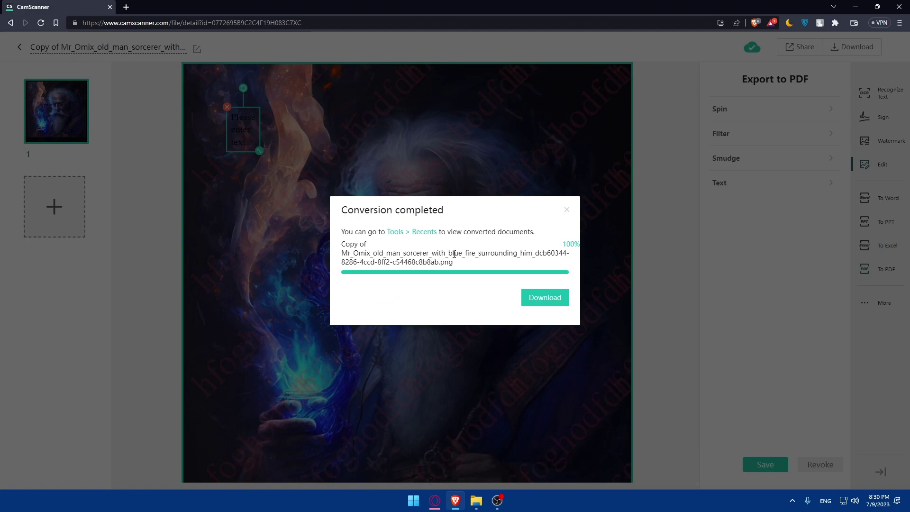
click(549, 297)
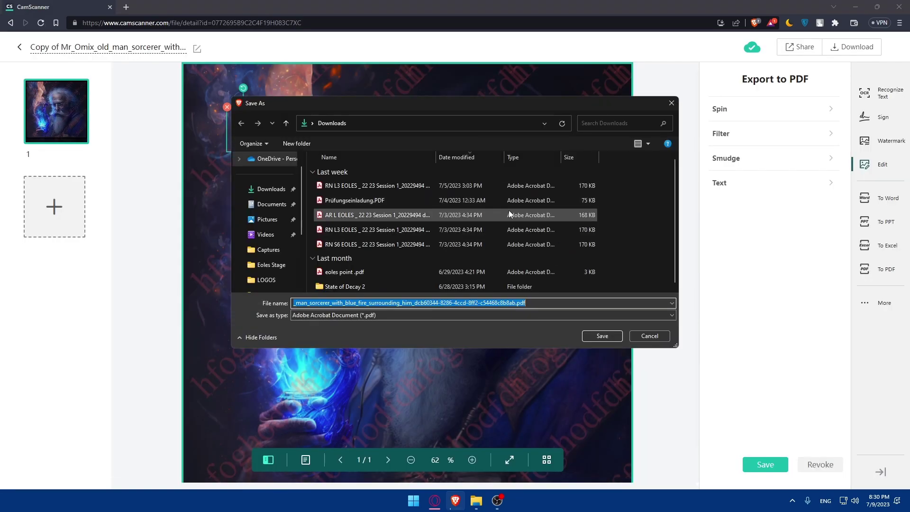
click(591, 336)
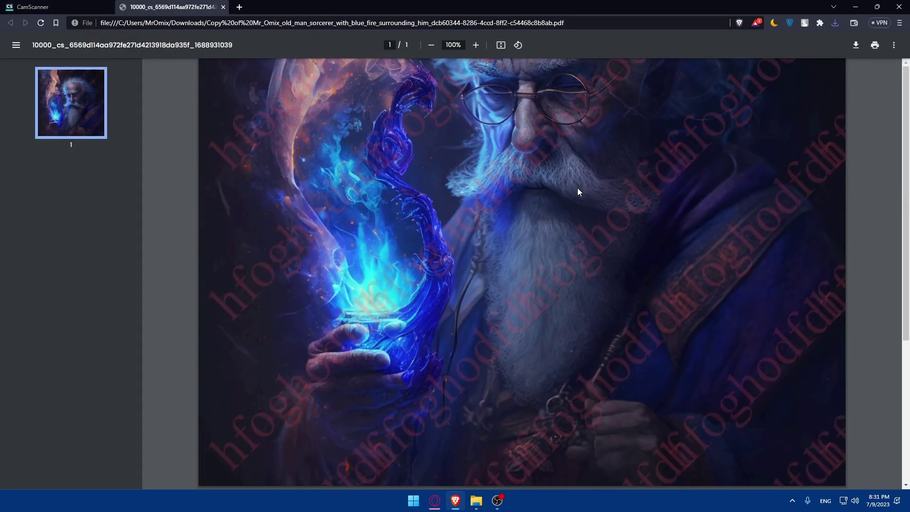
scroll(569, 184, up, 5)
scroll(518, 169, down, 5)
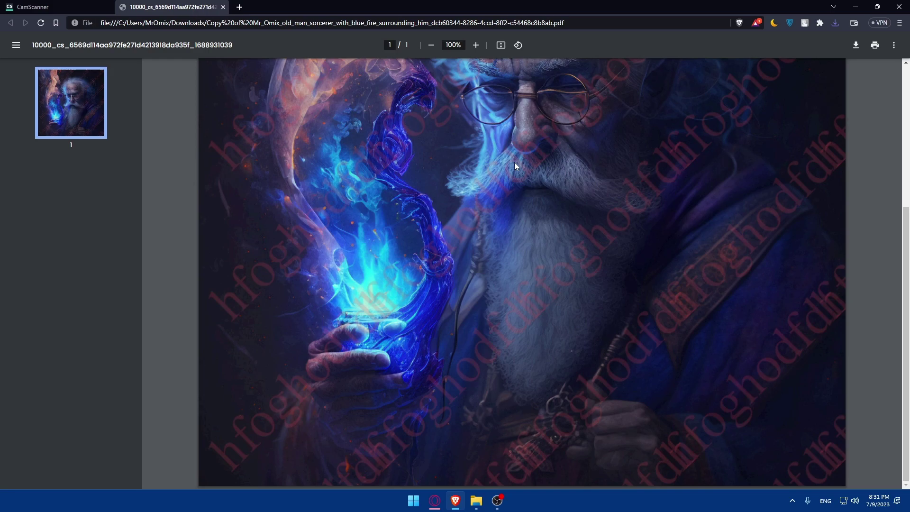
scroll(425, 214, up, 5)
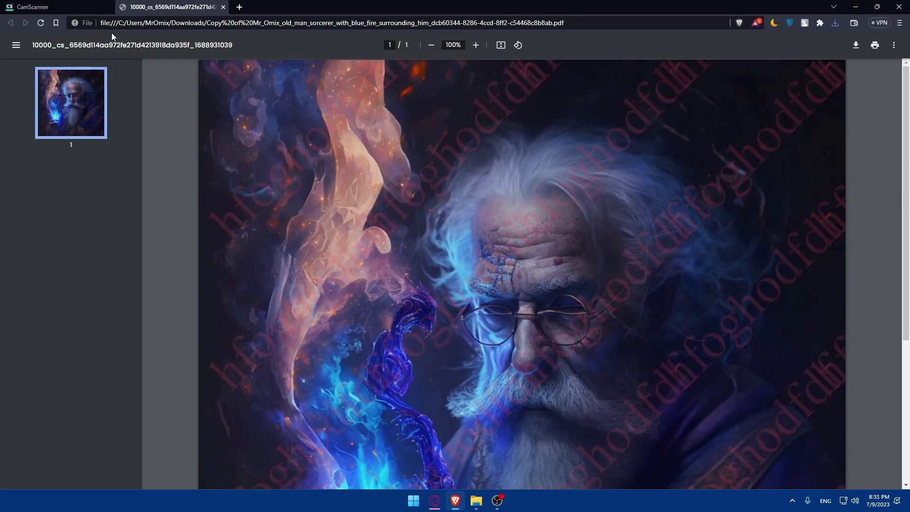
- Rename the watermarked copy to 'test' and go back to the Recent files list
click(94, 7)
click(36, 47)
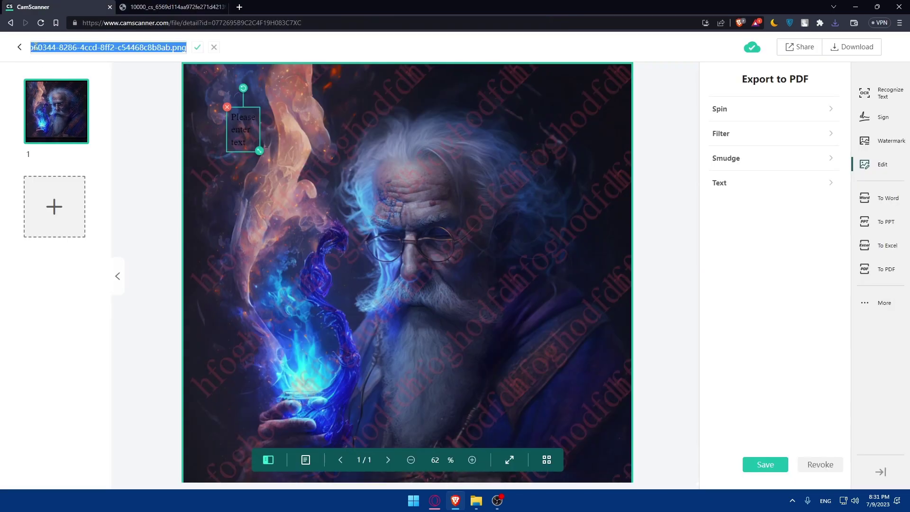
click(20, 48)
click(545, 290)
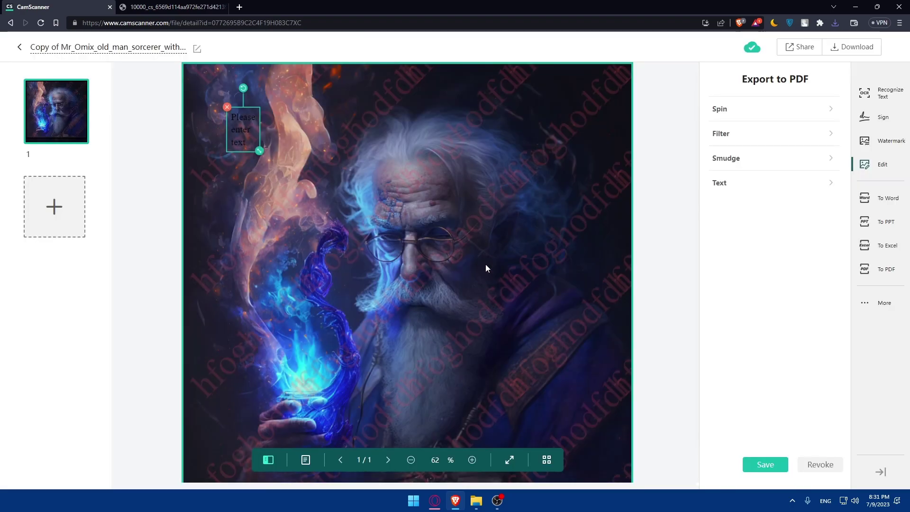
click(128, 48)
text(test)
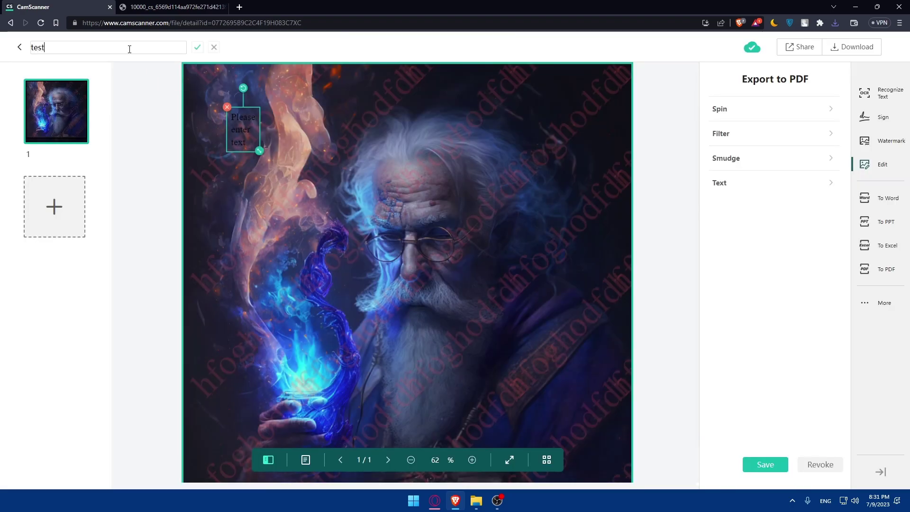
click(197, 48)
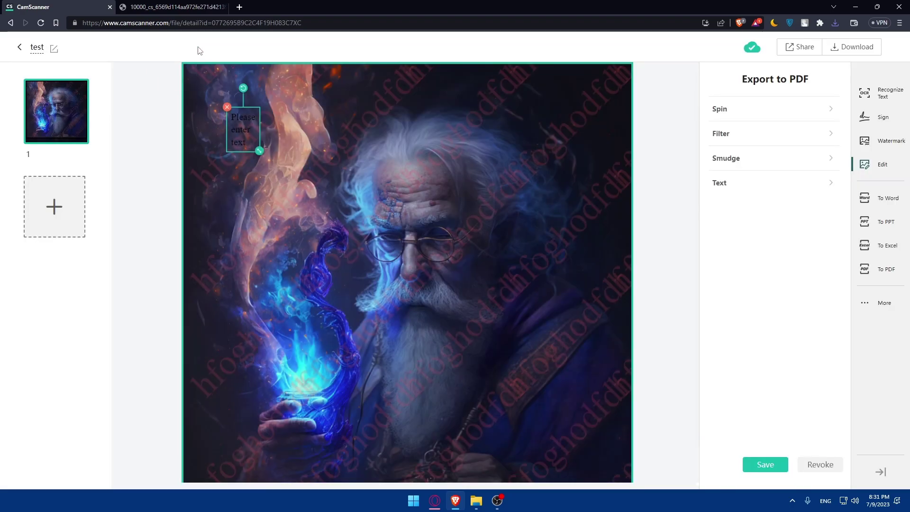
click(20, 47)
click(505, 290)
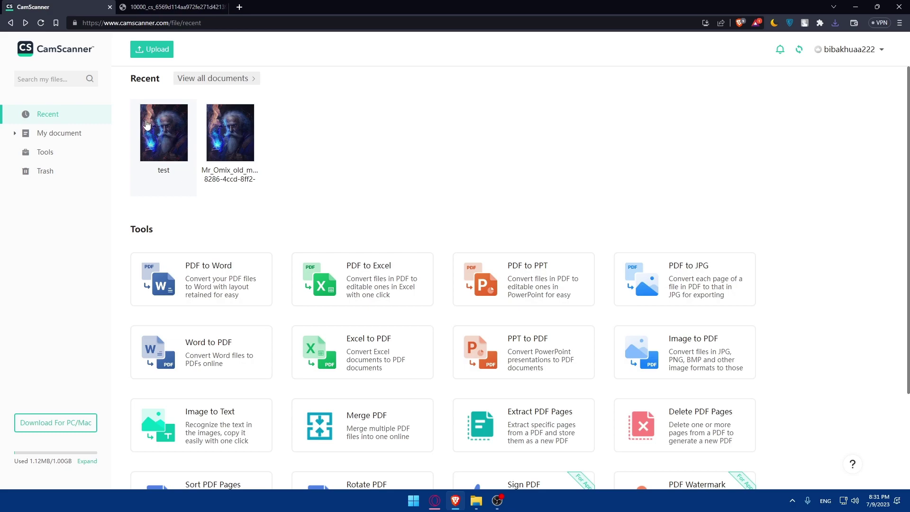
- Close the downloaded PDF's tab and open a blank New Tab in Brave
mouse_move(179, 116)
scroll(332, 256, down, 2)
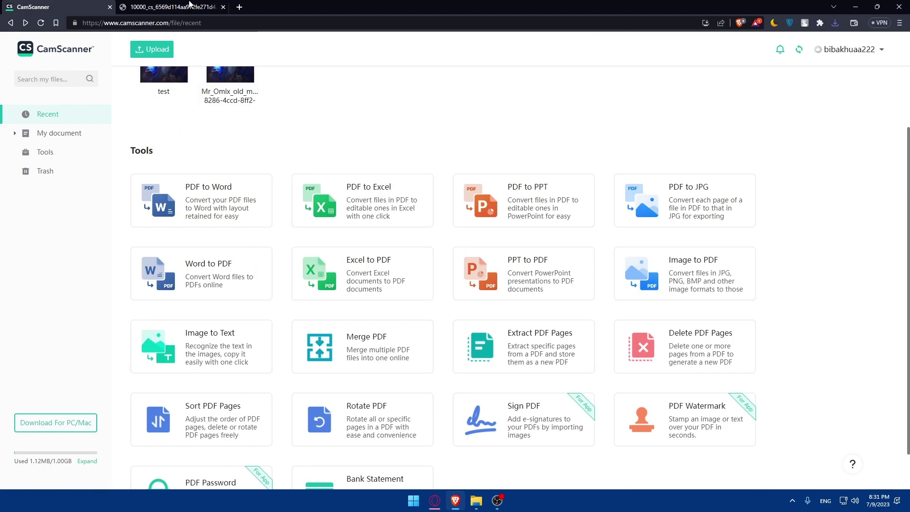
click(216, 6)
click(221, 7)
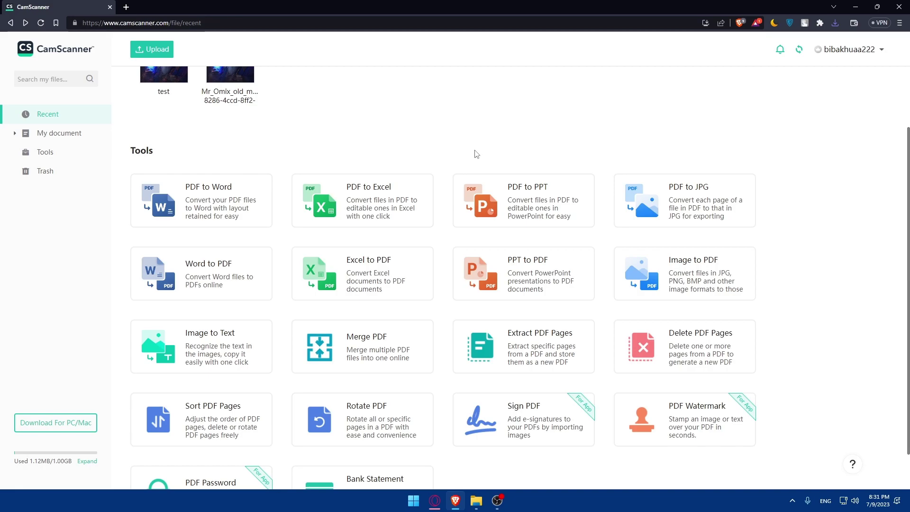
scroll(475, 152, down, 1)
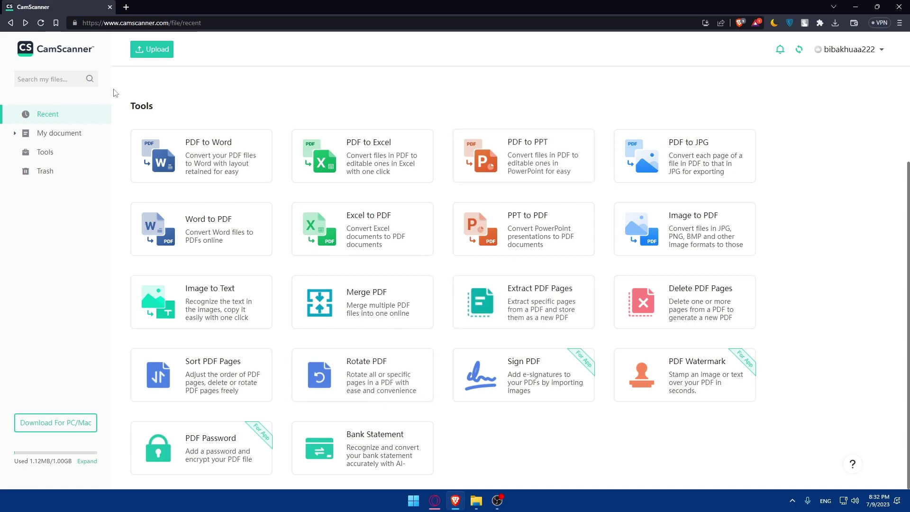
click(125, 8)
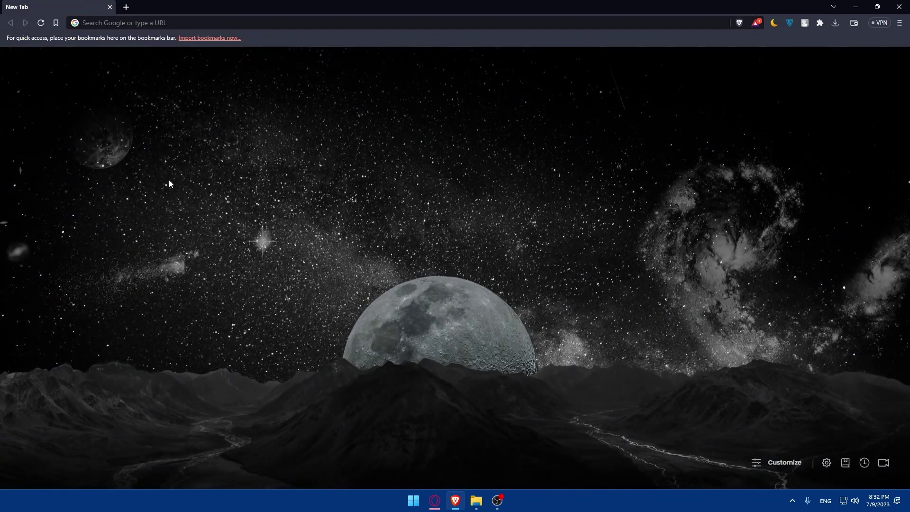